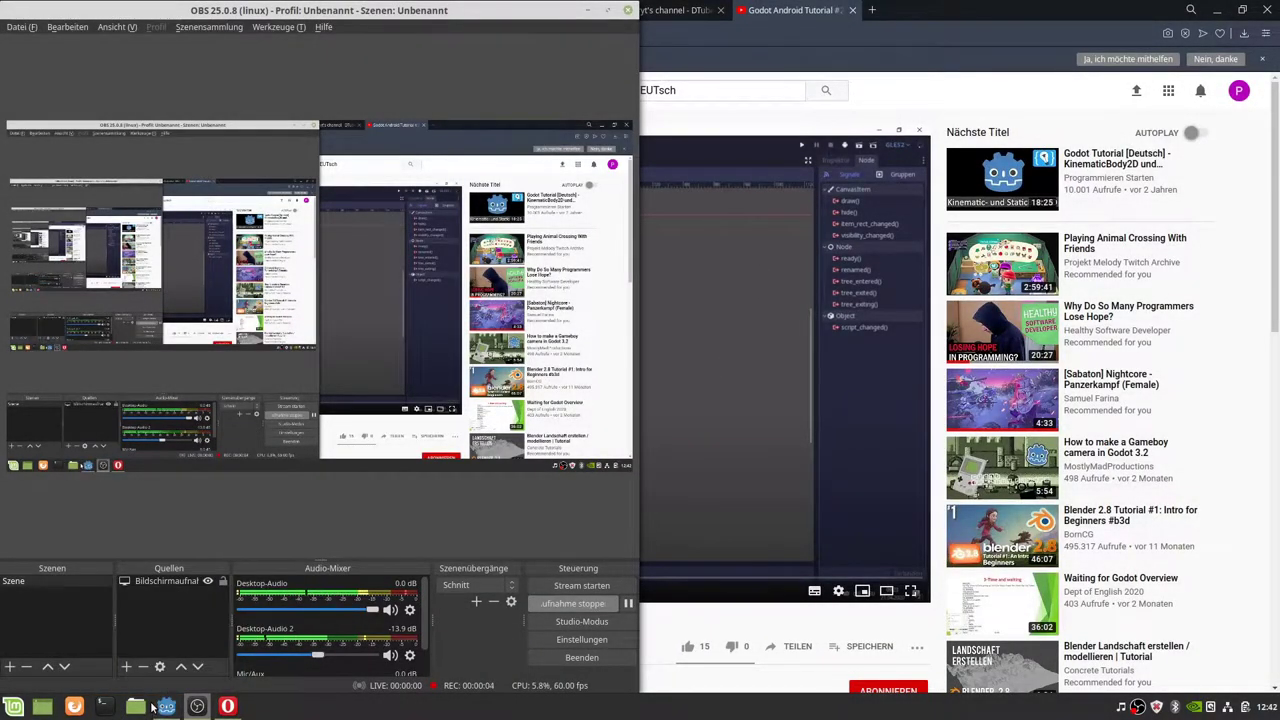
Step: Raise the Godot editor window showing Aimless First Game 2's Level 2 scene from the taskbar
mouse_move(162, 709)
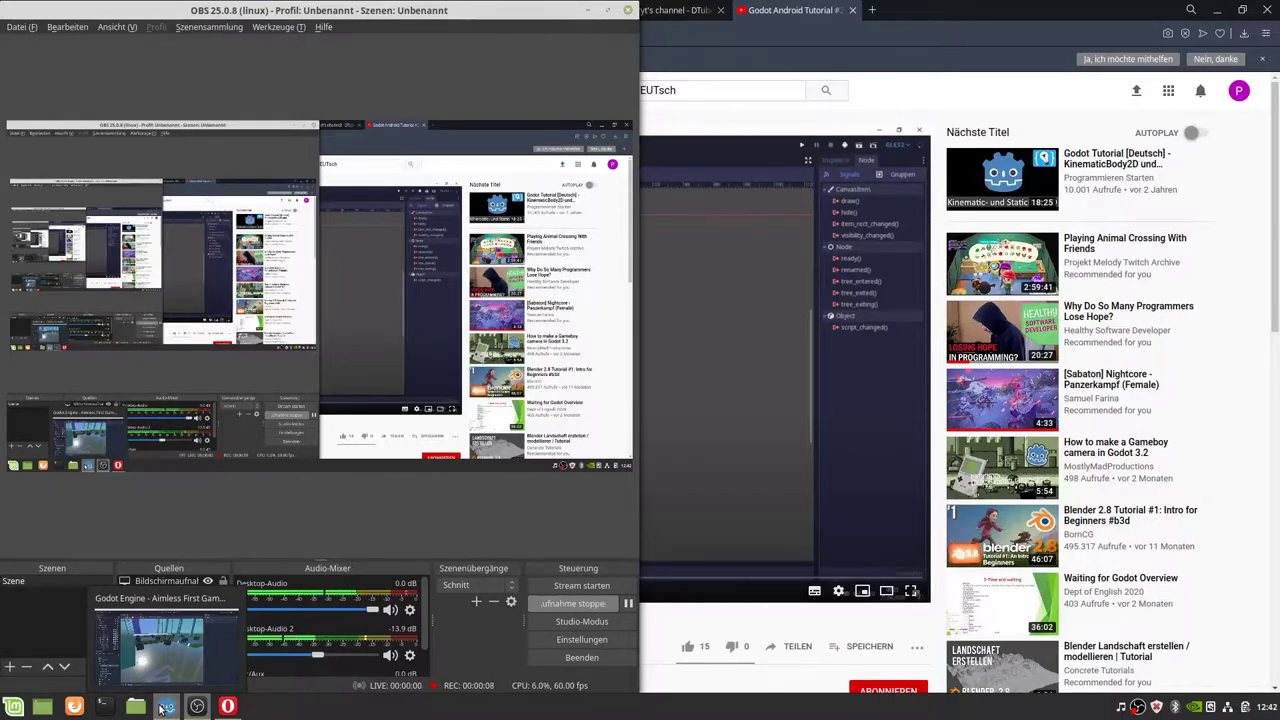
left_click(165, 707)
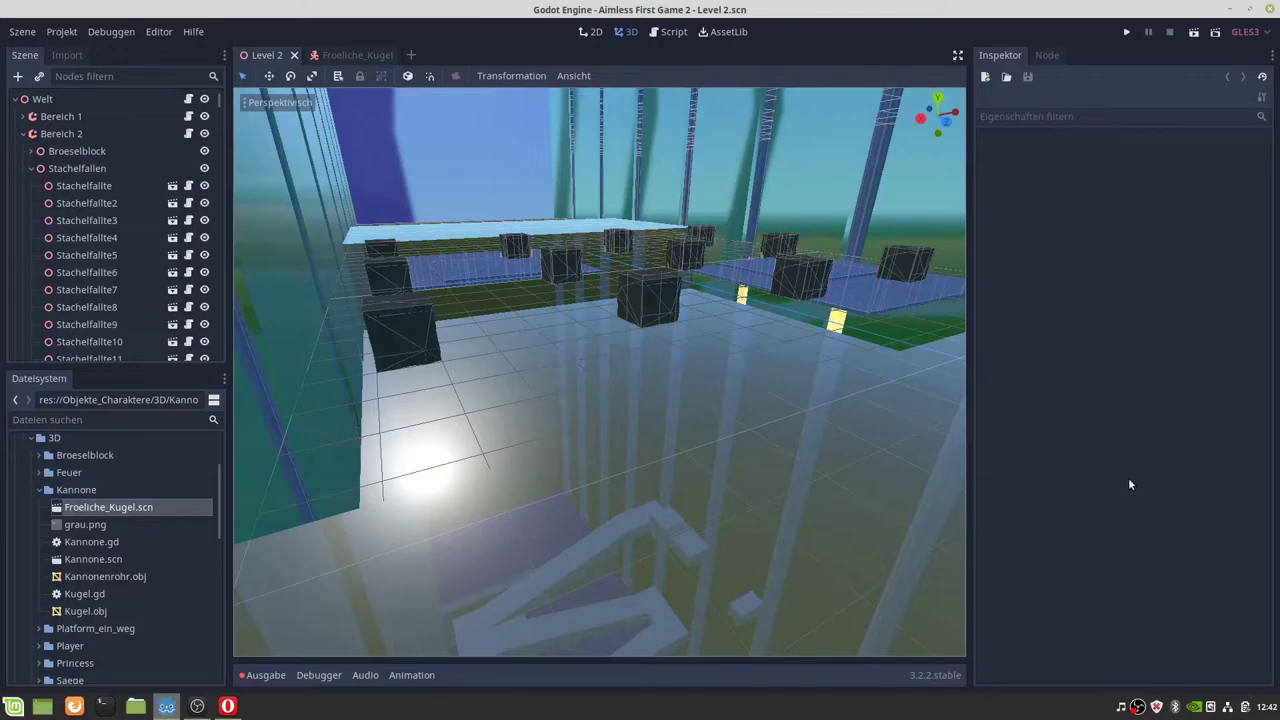
scroll(652, 404, "down", 5)
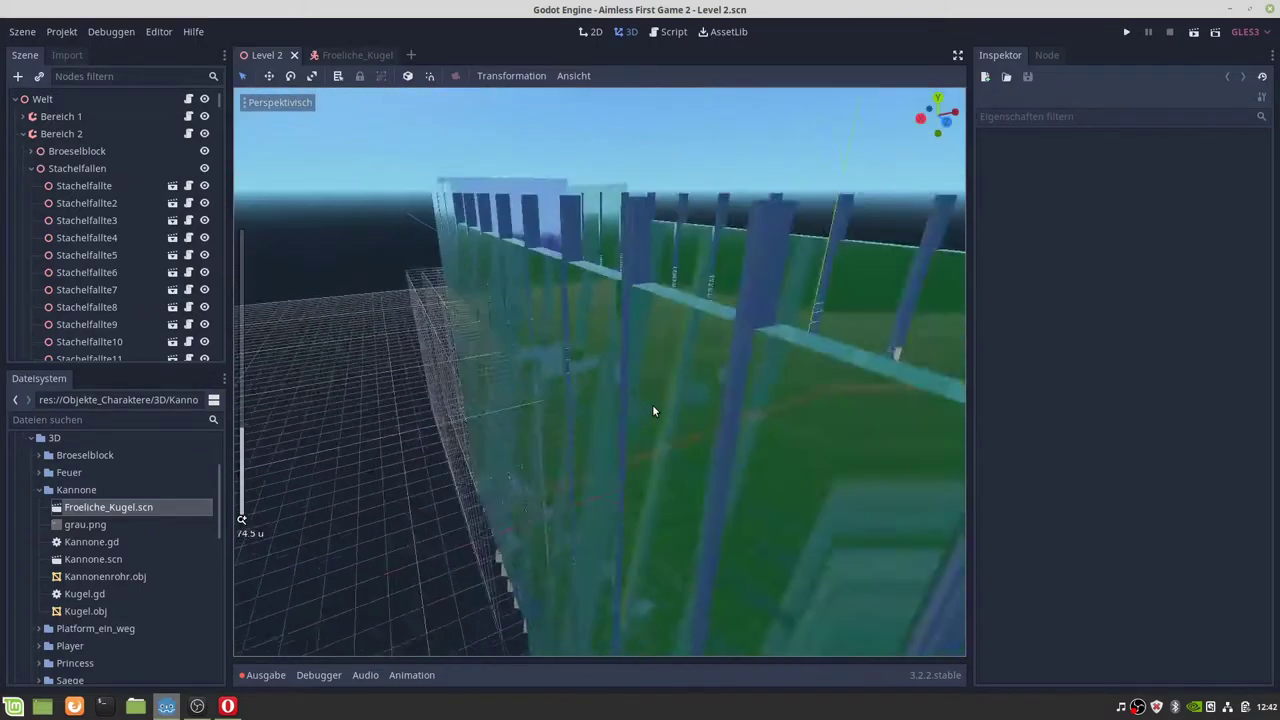
mouse_move(652, 404)
middle_mouse_down()
mouse_move(789, 551)
mouse_move(779, 478)
middle_mouse_up()
scroll(779, 478, "up", 5)
scroll(780, 480, "down", 8)
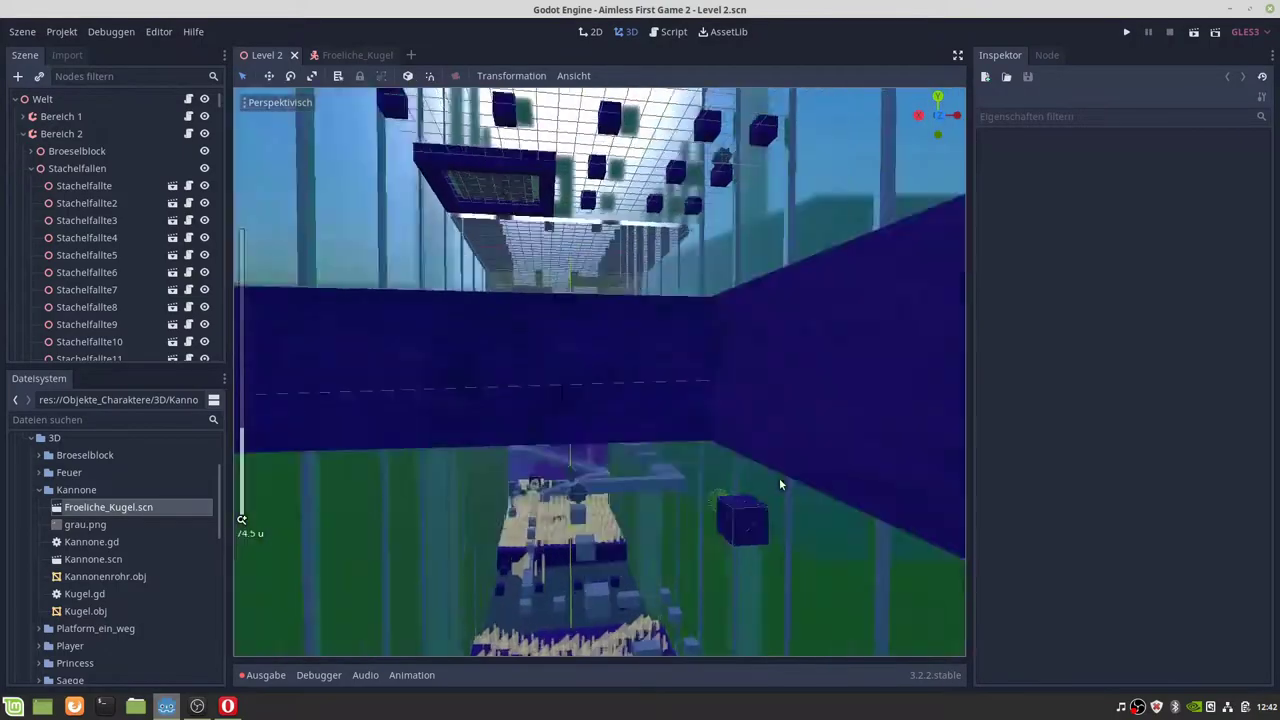
scroll(780, 485, "up", 4)
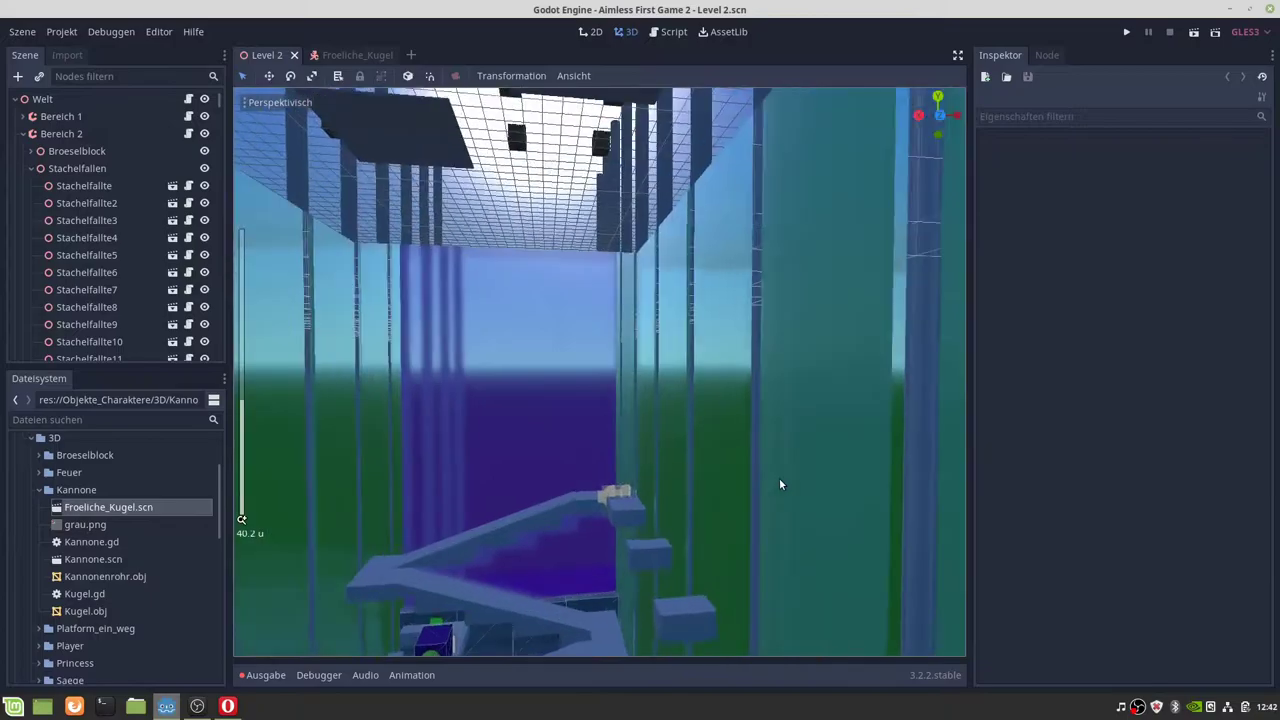
scroll(778, 500, "up", 2)
mouse_move(779, 502)
middle_mouse_down()
mouse_move(893, 584)
mouse_move(954, 93)
mouse_move(302, 644)
middle_mouse_up()
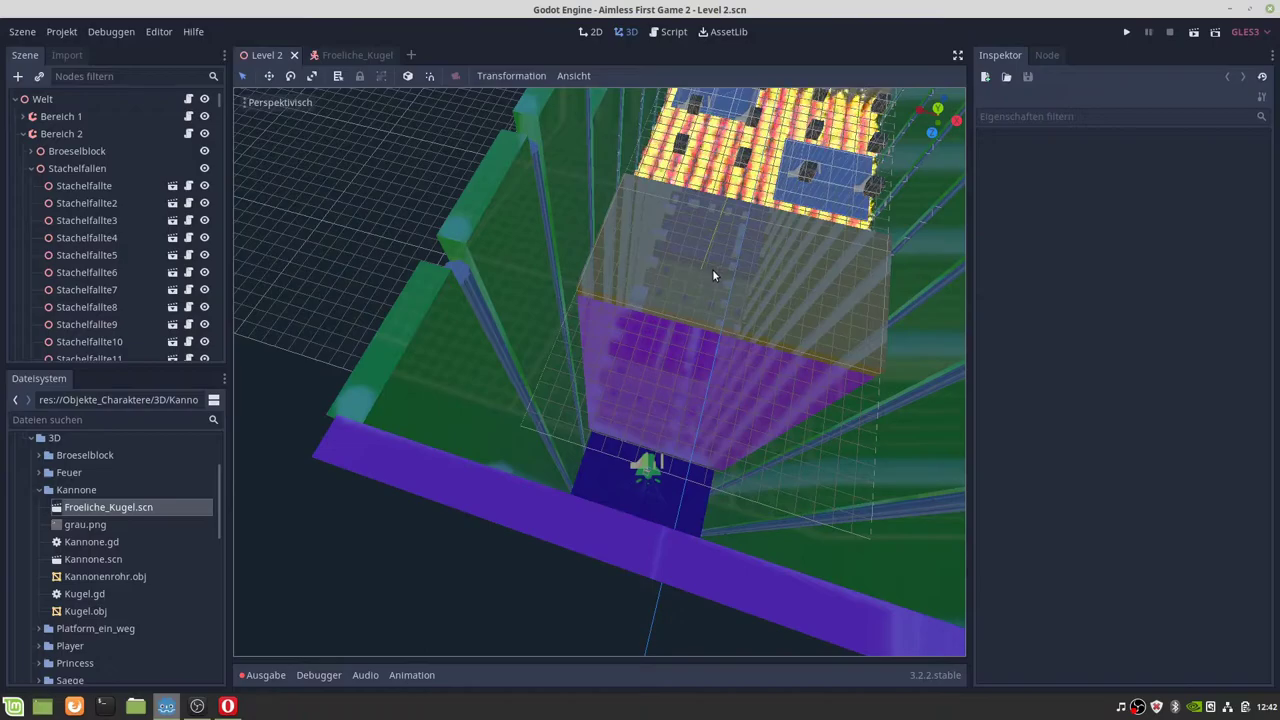
mouse_move(712, 269)
middle_mouse_down()
mouse_move(719, 285)
mouse_move(620, 287)
mouse_move(463, 229)
mouse_move(619, 288)
mouse_move(743, 277)
mouse_move(745, 259)
mouse_move(594, 271)
mouse_move(480, 218)
middle_mouse_up()
scroll(480, 218, "up", 1)
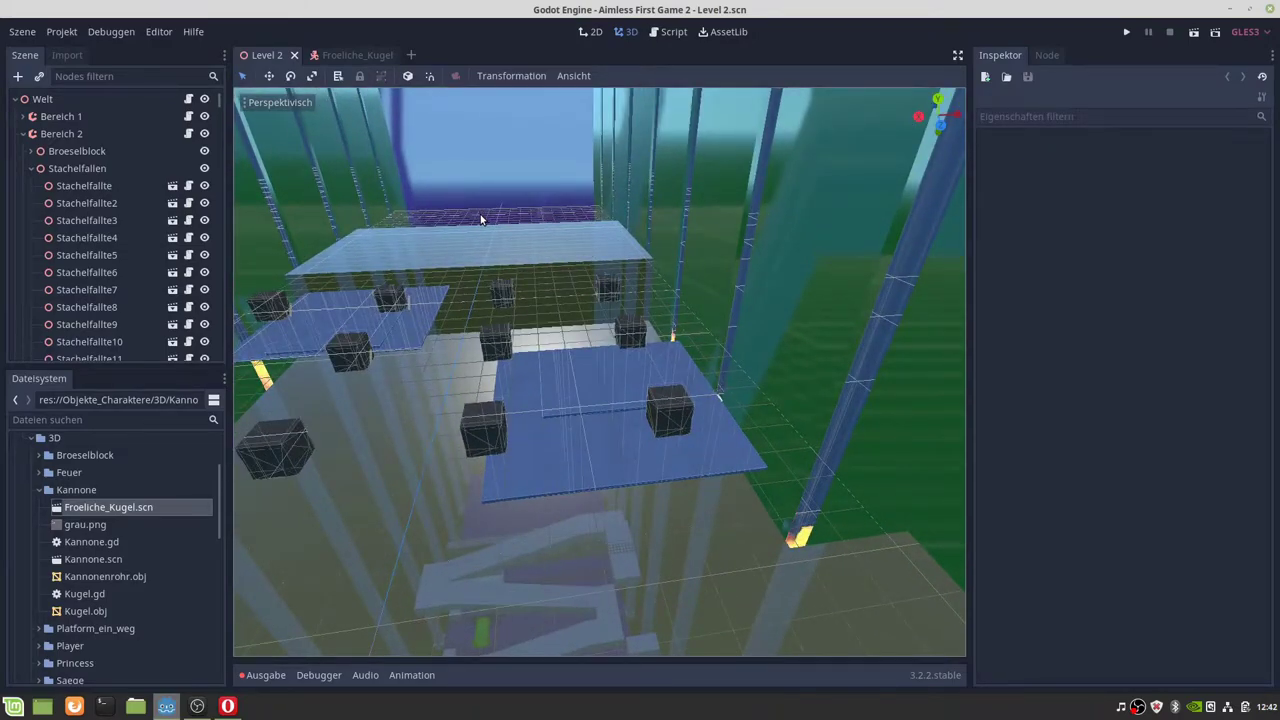
scroll(485, 215, "up", 2)
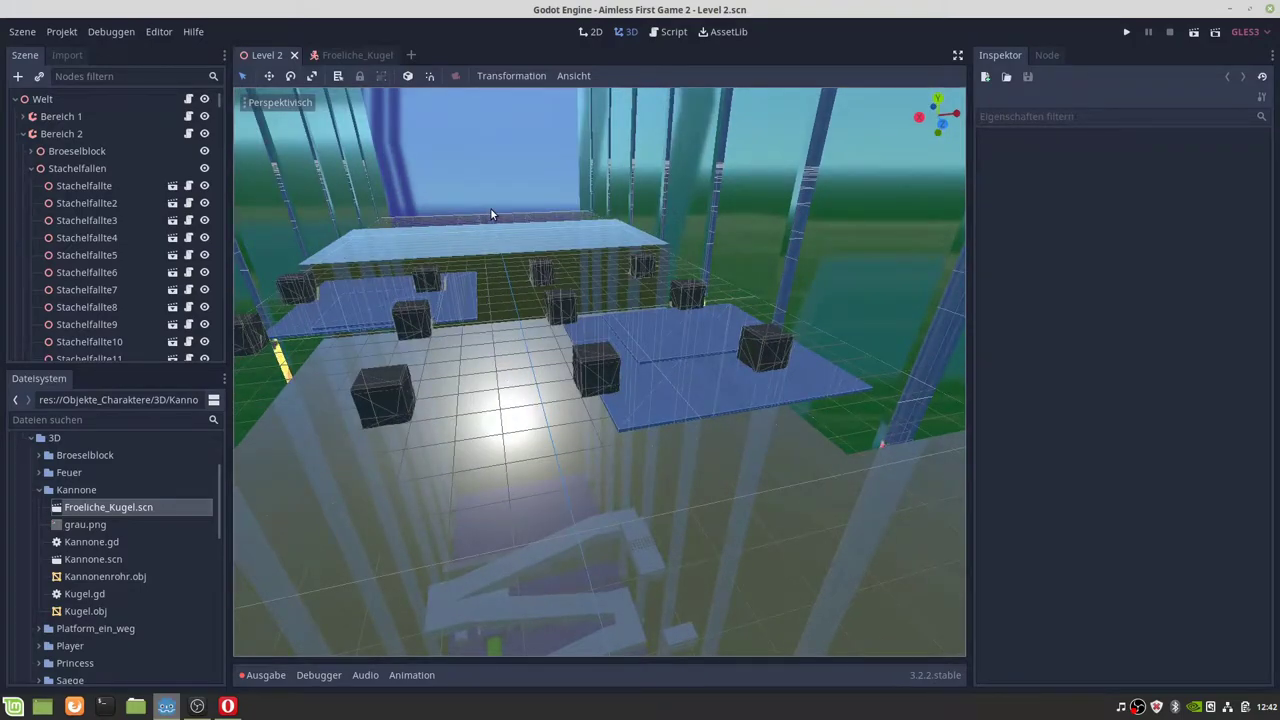
middle_click_drag(490, 207, 514, 201)
middle_click_drag(578, 434, 575, 430)
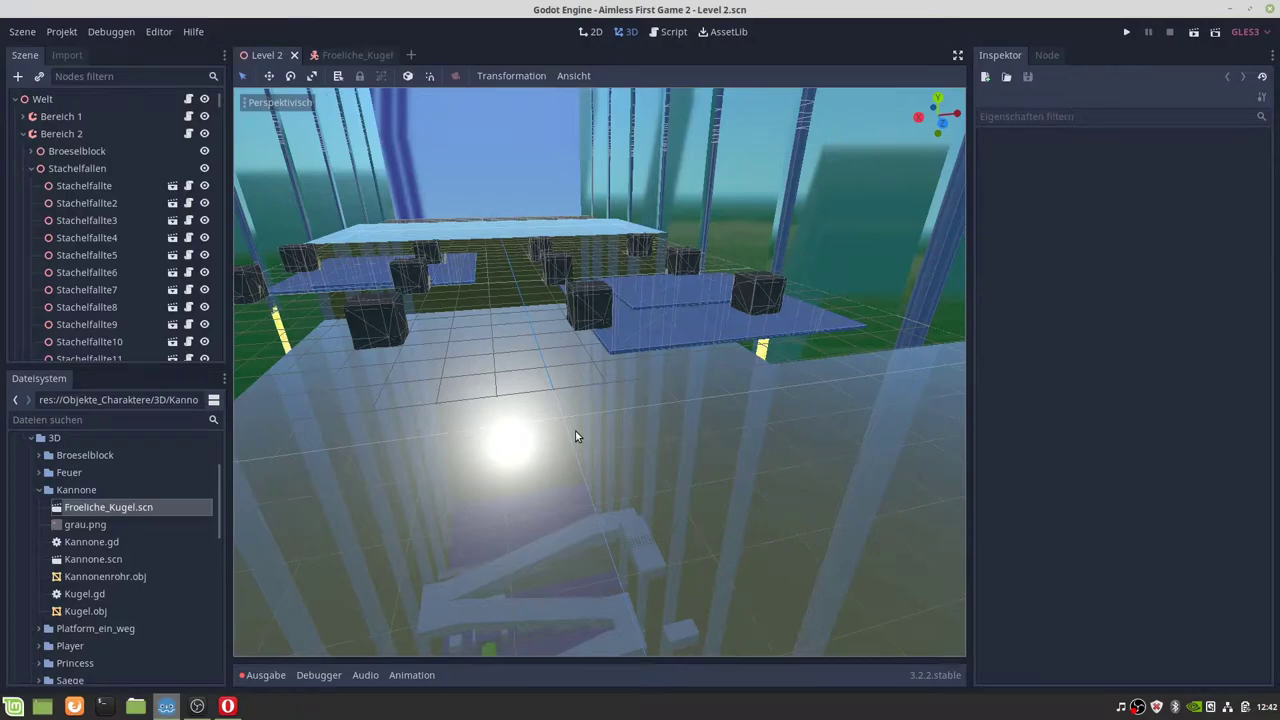
middle_click_drag(575, 436, 594, 386)
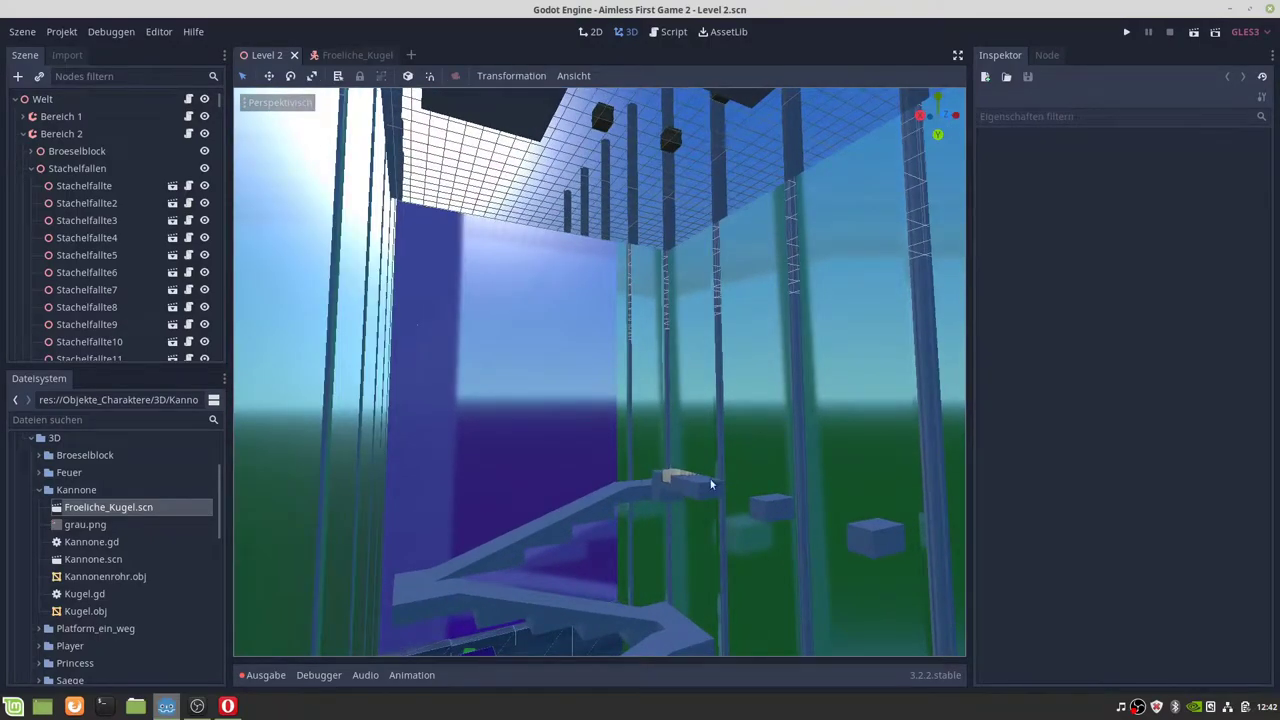
middle_click_drag(707, 563, 687, 576)
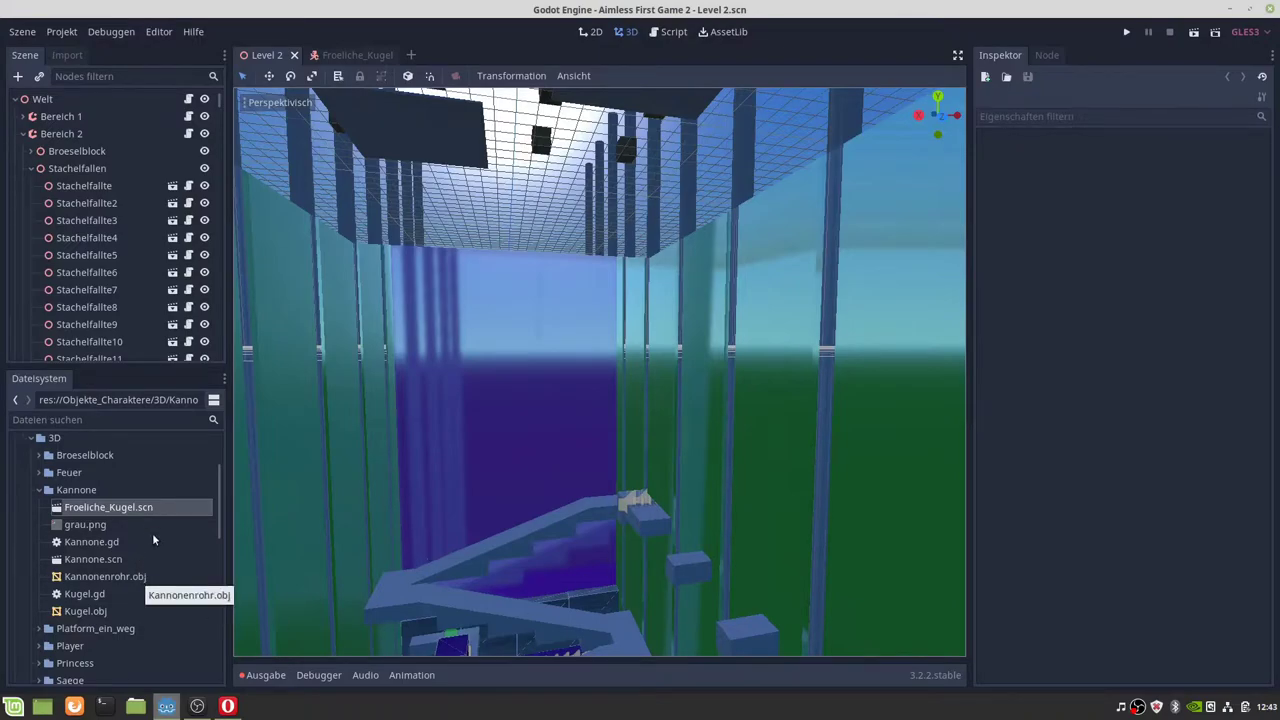
scroll(605, 570, "down", 5)
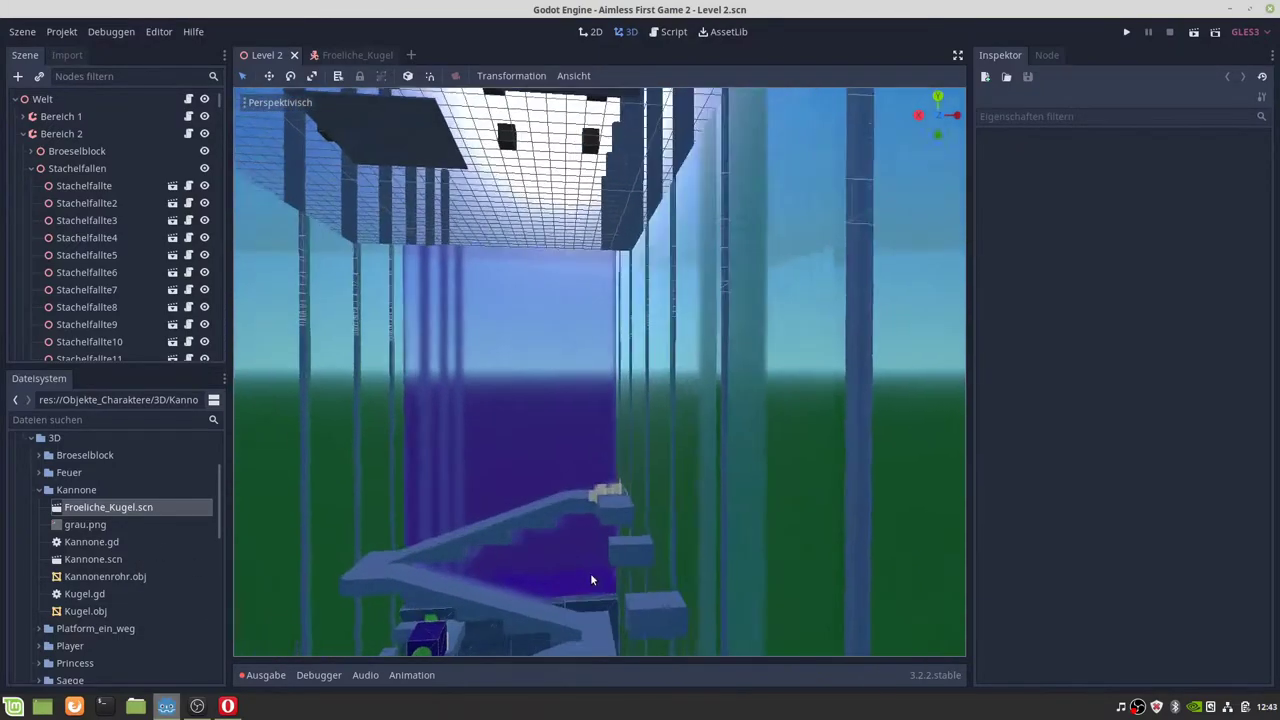
scroll(600, 580, "down", 3)
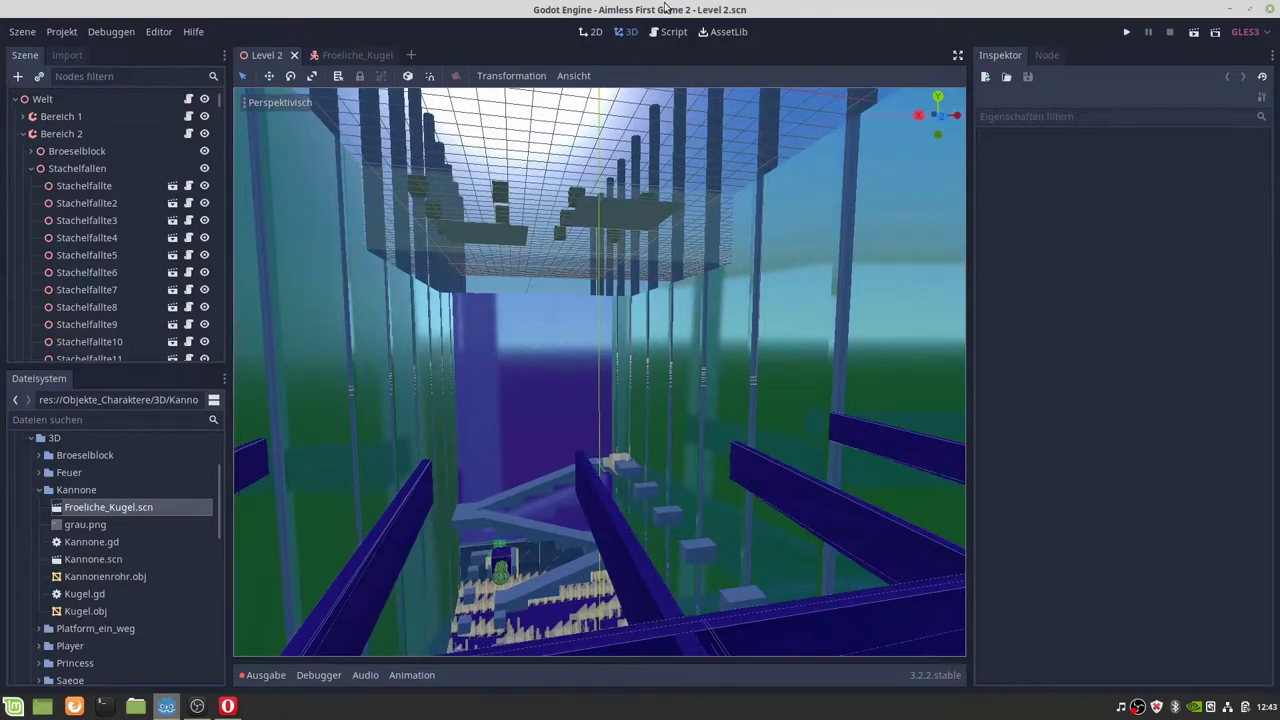
Step: Switch to the Froeliche_Kugel tab and orbit the 3D view until the ball's face points at the camera
left_click(344, 56)
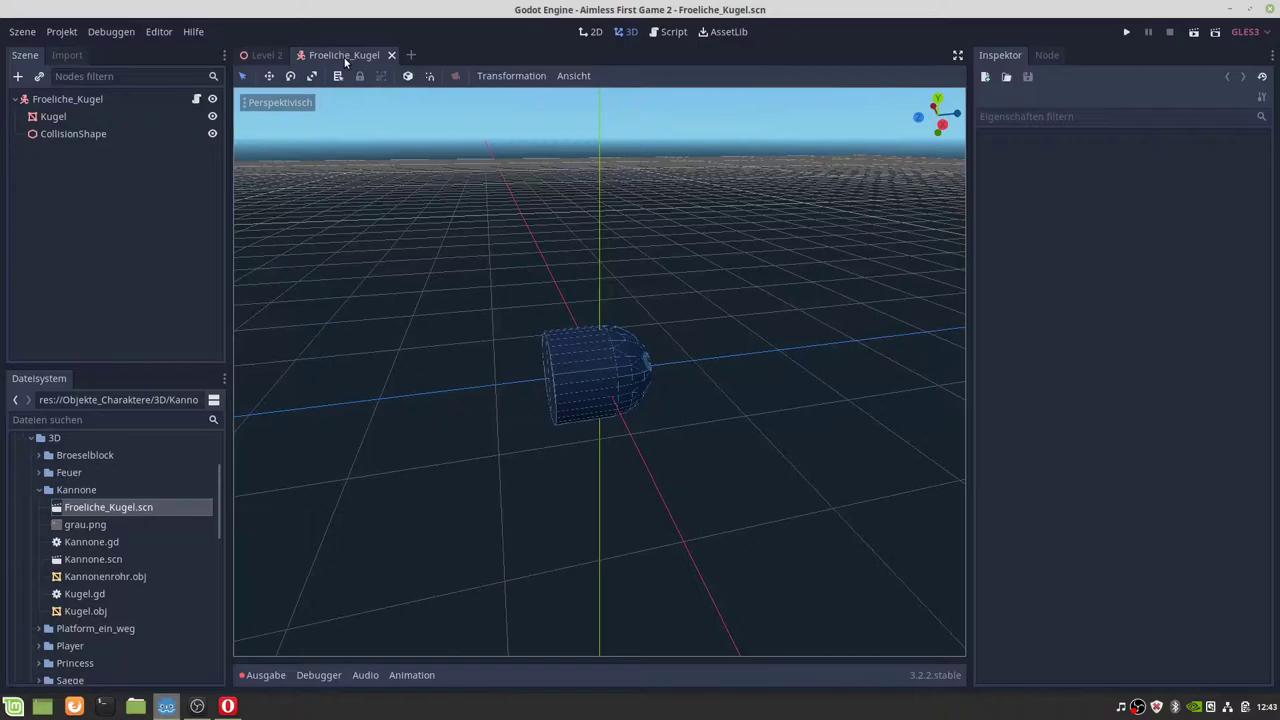
middle_click_drag(698, 487, 538, 489)
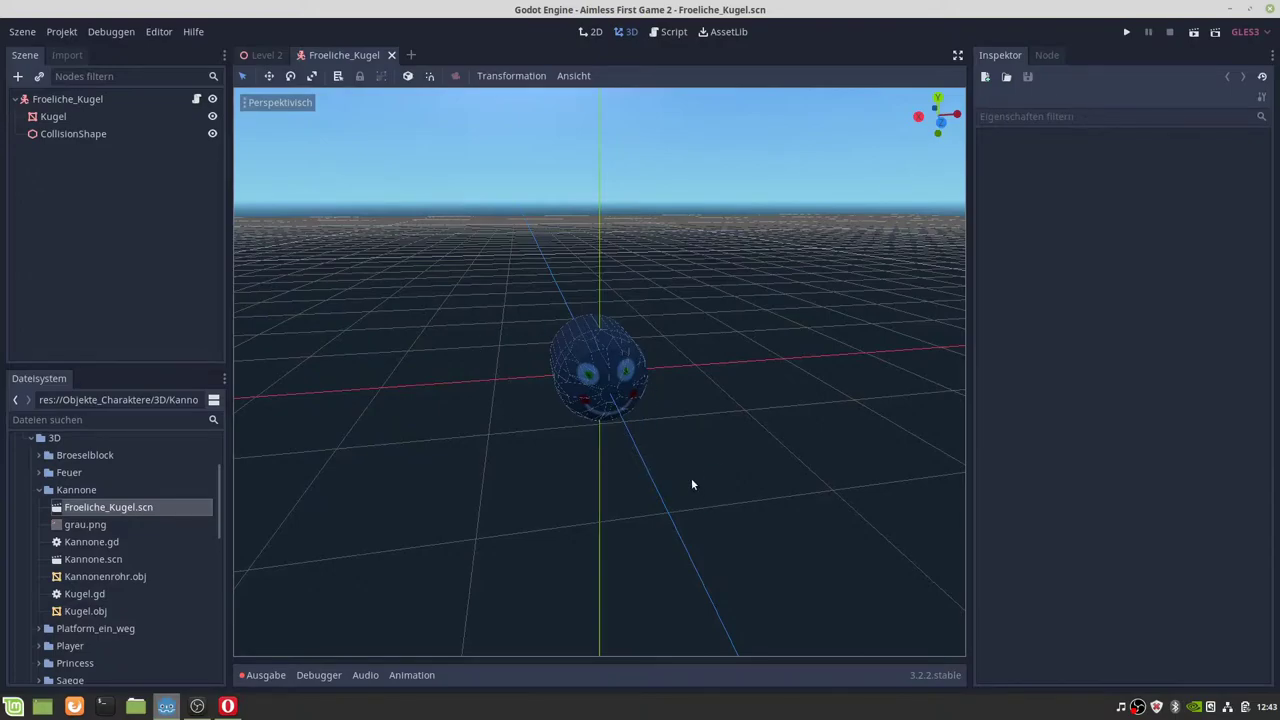
mouse_move(691, 483)
middle_mouse_down()
mouse_move(677, 477)
mouse_move(669, 517)
mouse_move(687, 499)
middle_mouse_up()
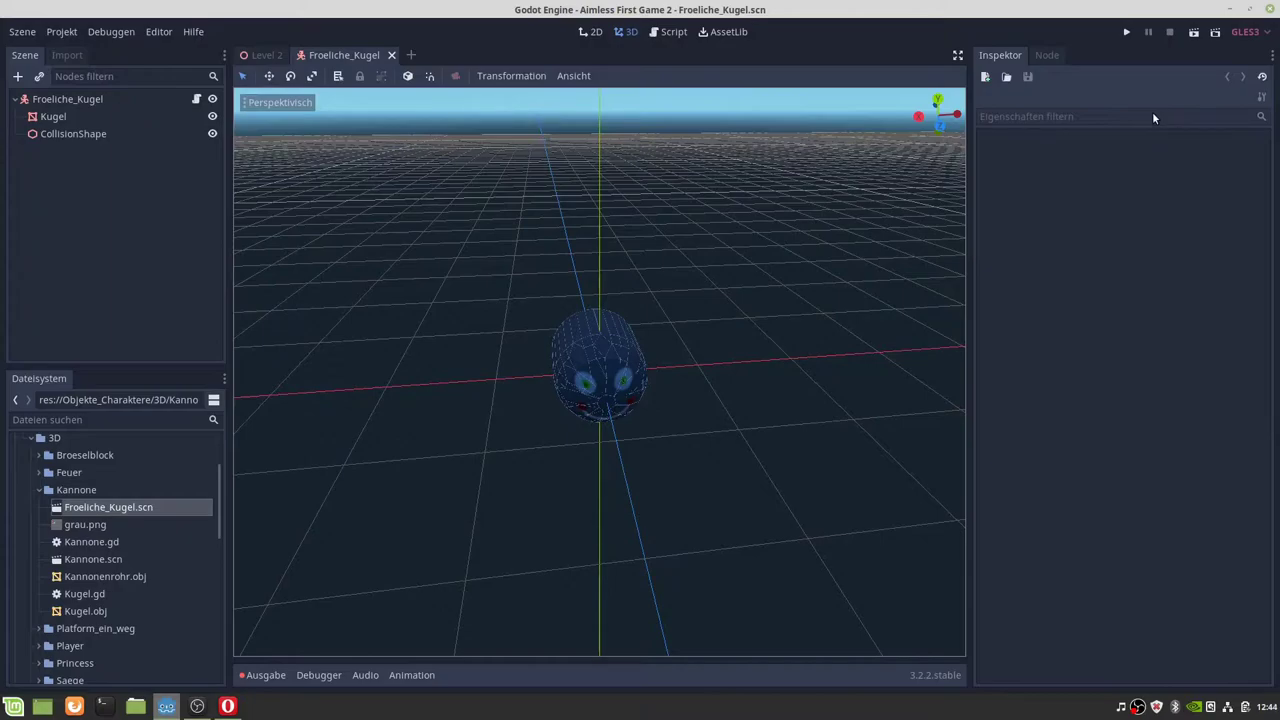
Step: Run the game and pick 3D, then Multiplayer, in its main menu to reach the level select
left_click(1126, 36)
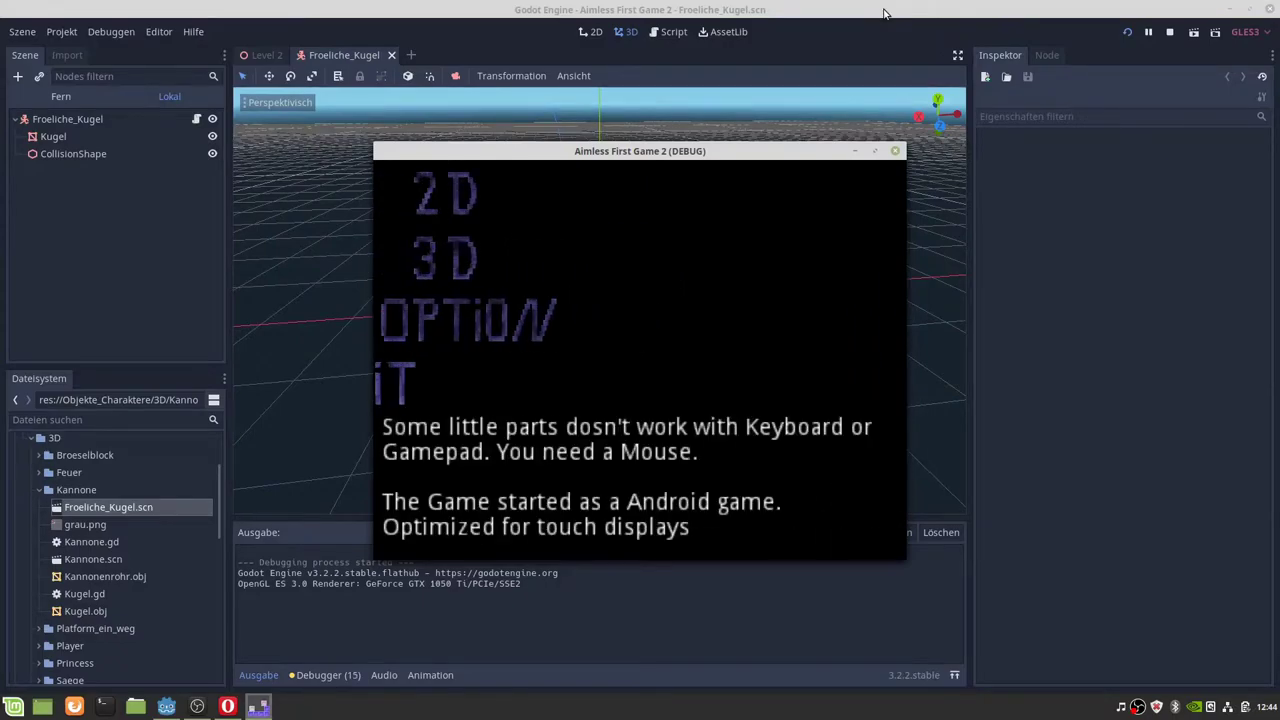
key("s")
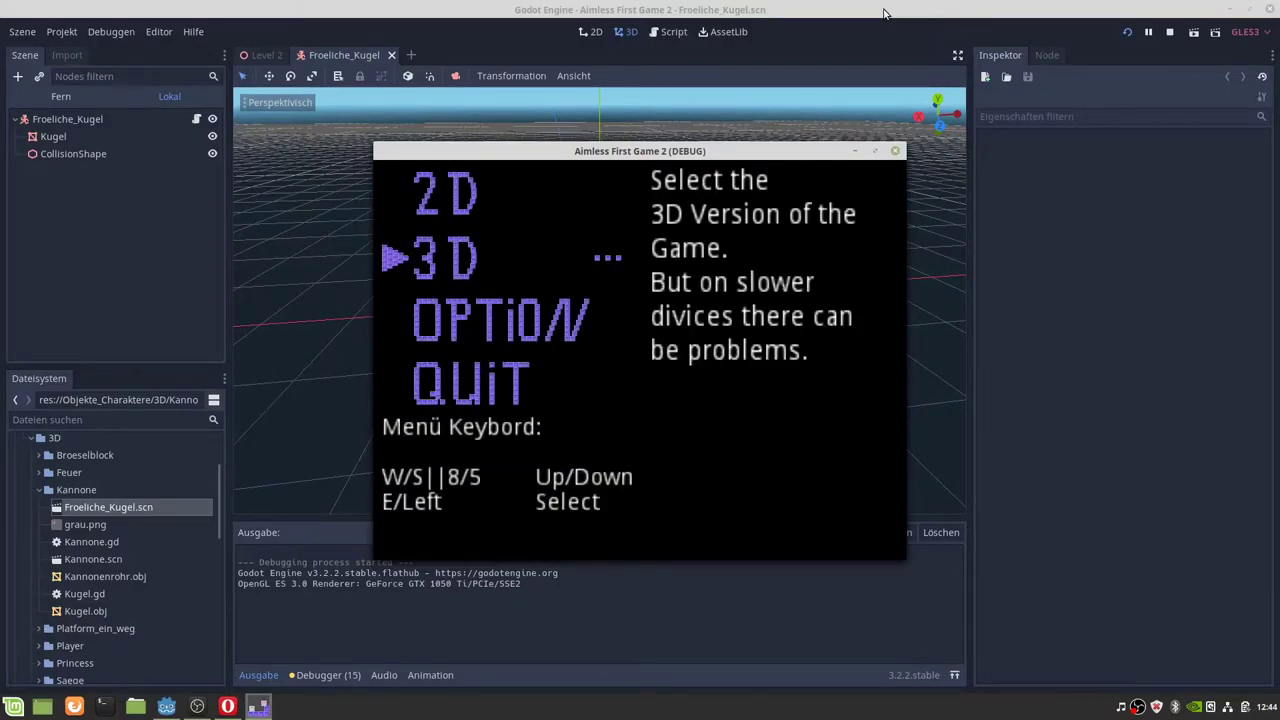
key("e")
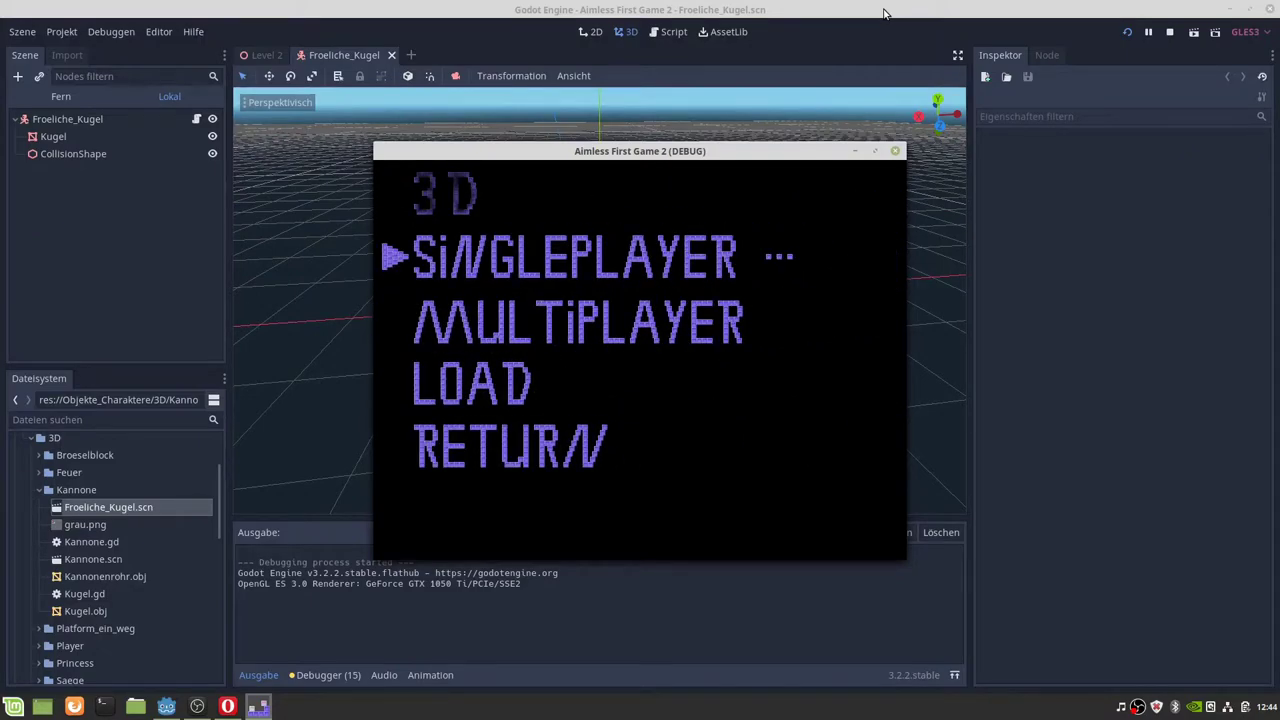
key("s")
key("e")
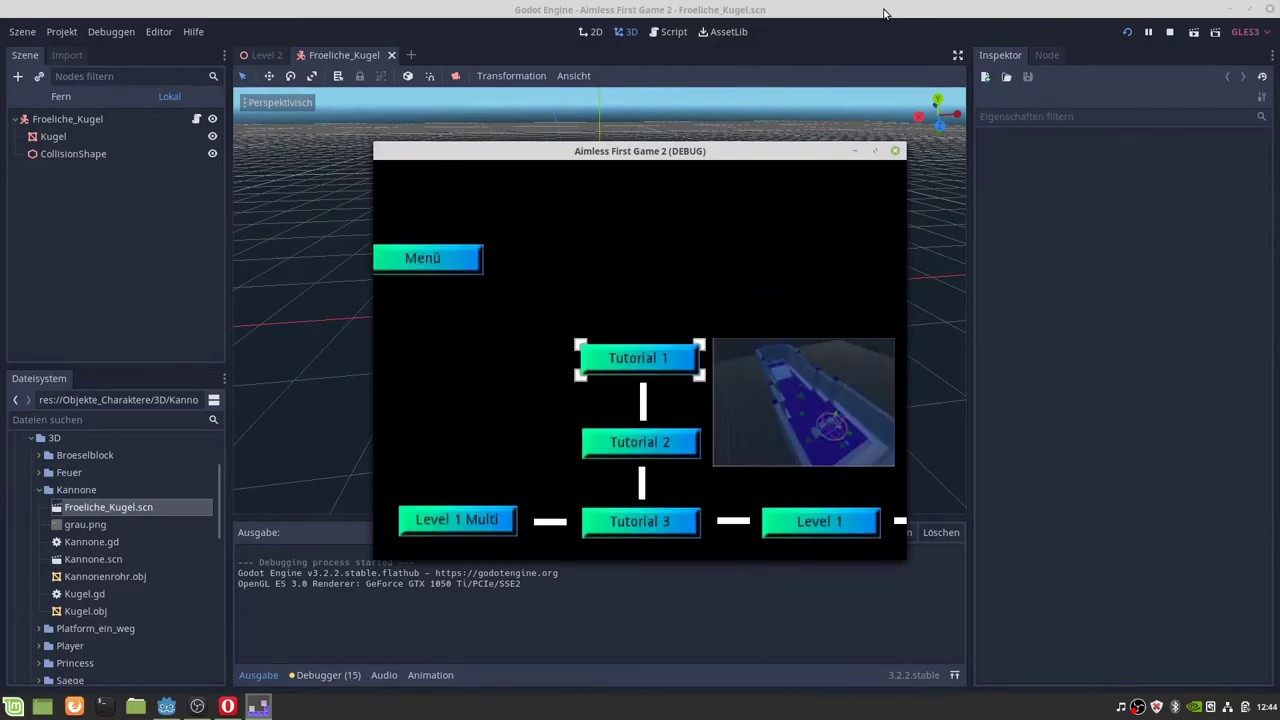
Step: Move the level selection through Tutorial 2, Level 1, Level 2 and Tutorial 3
key("s")
key("s")
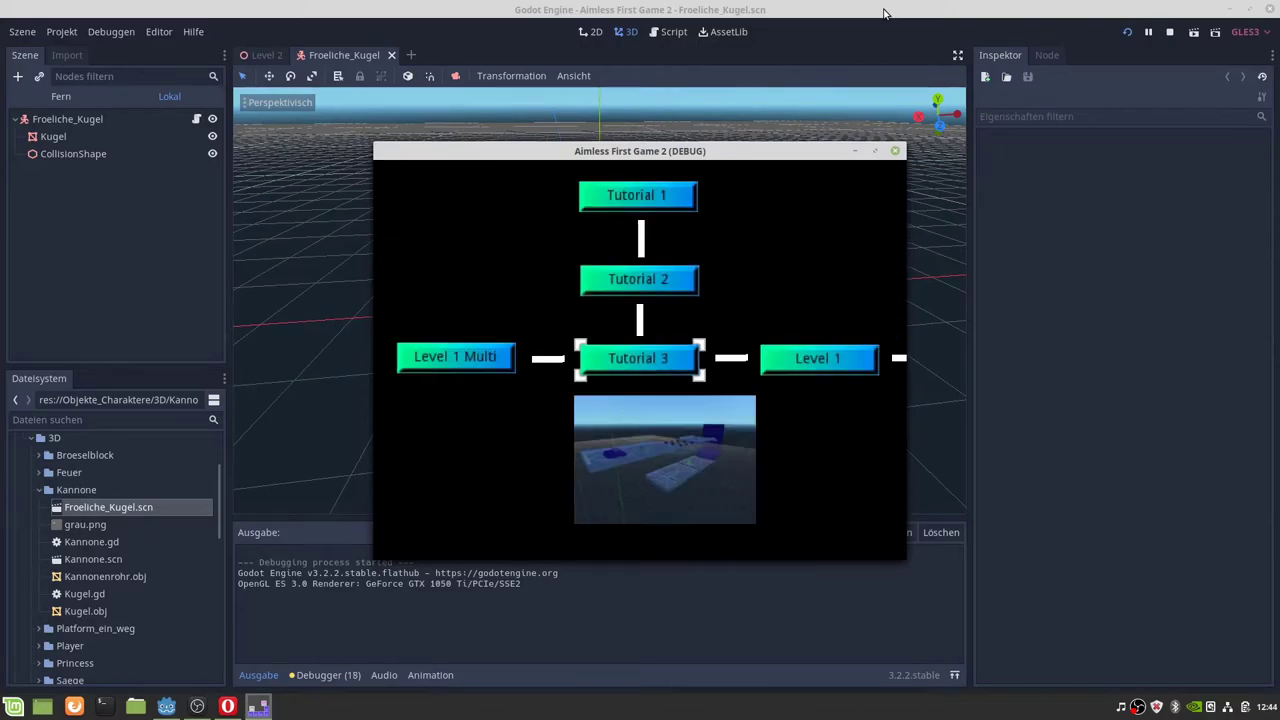
key("d")
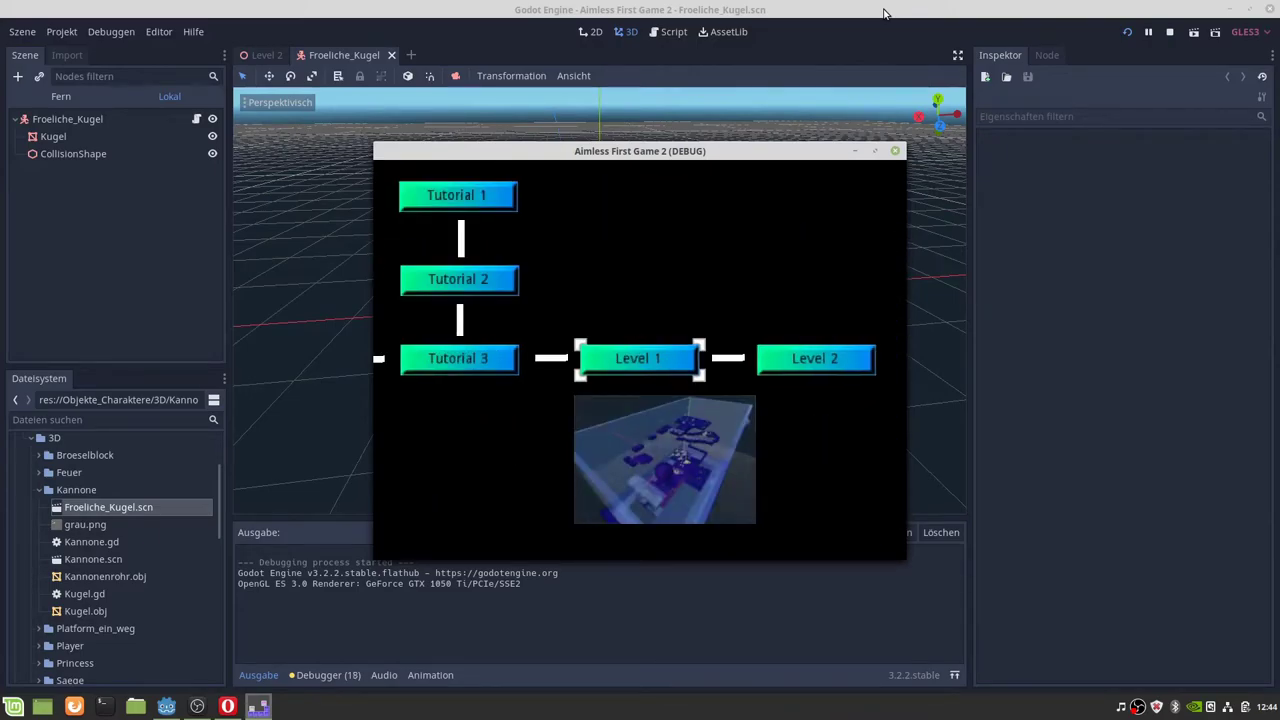
key("d")
key("a")
key("a")
key("a")
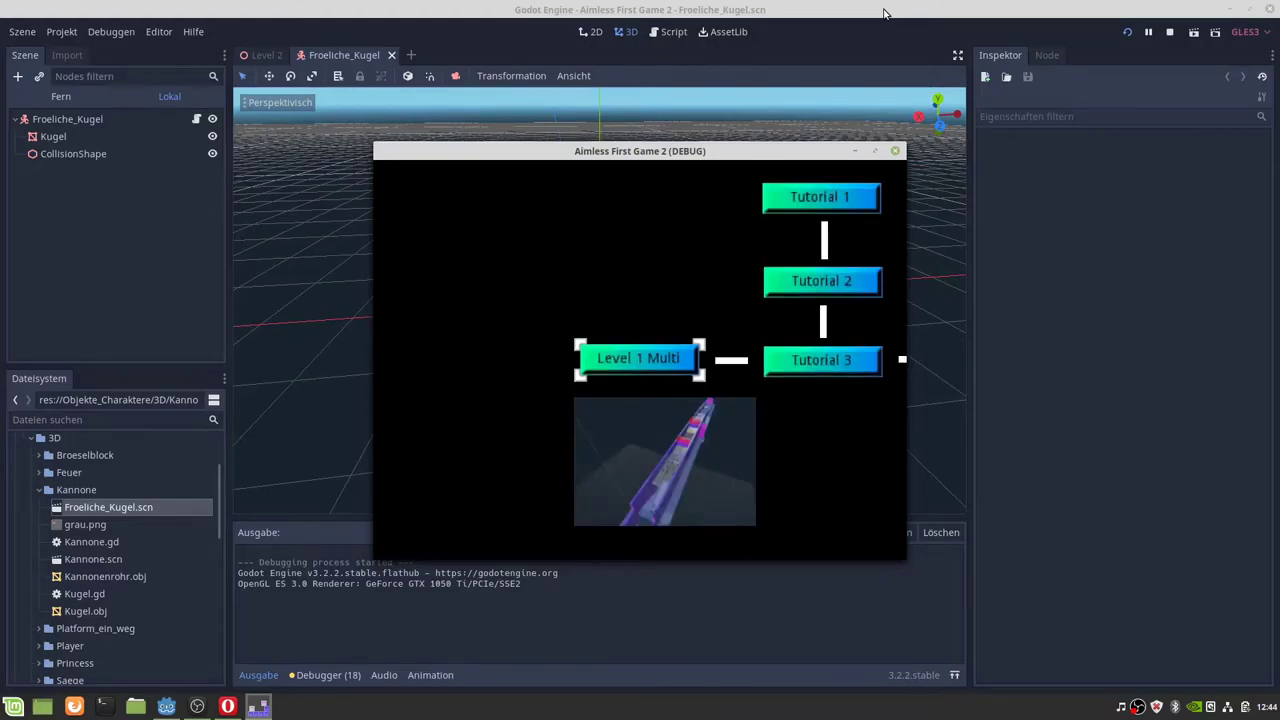
key("d")
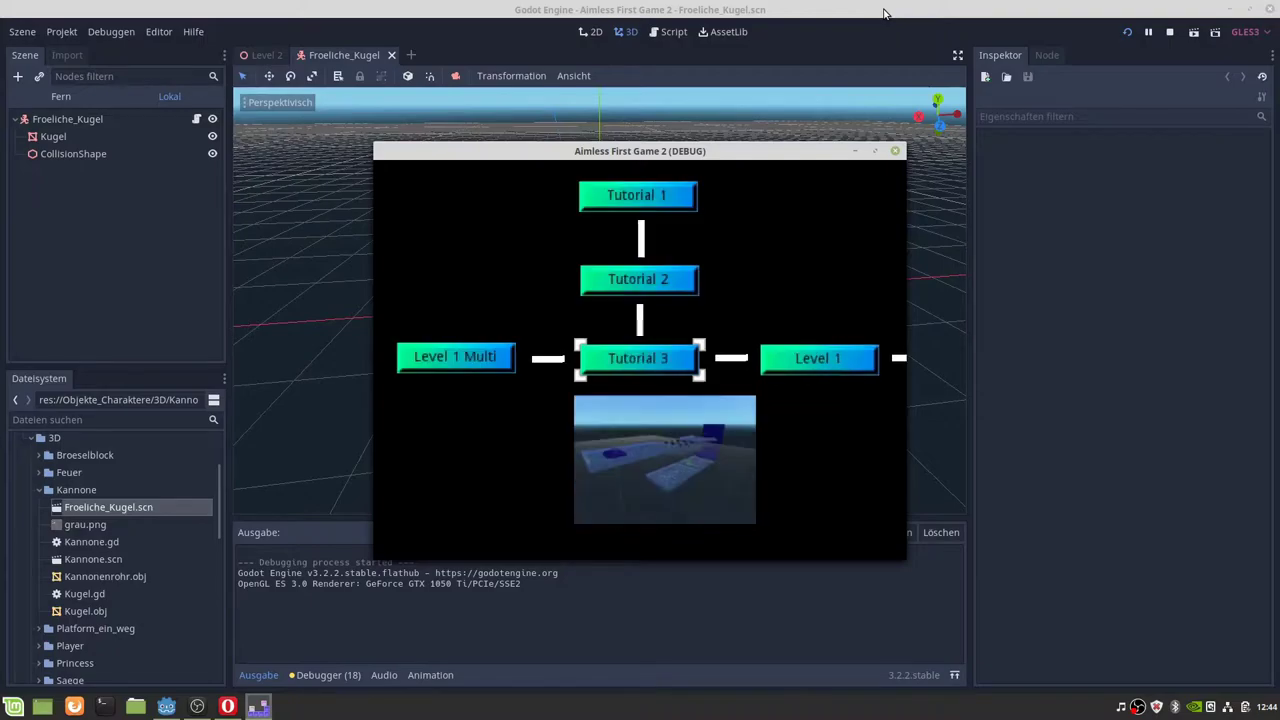
key("d")
key("d")
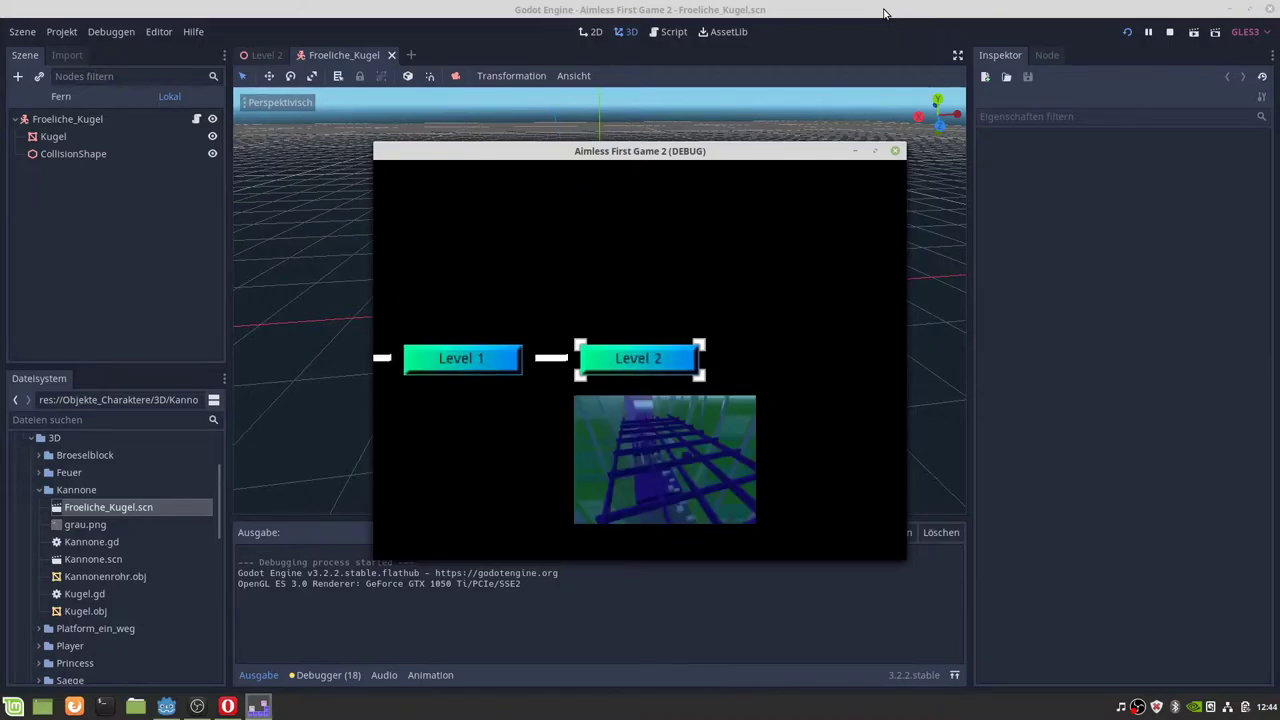
key("a")
key("a")
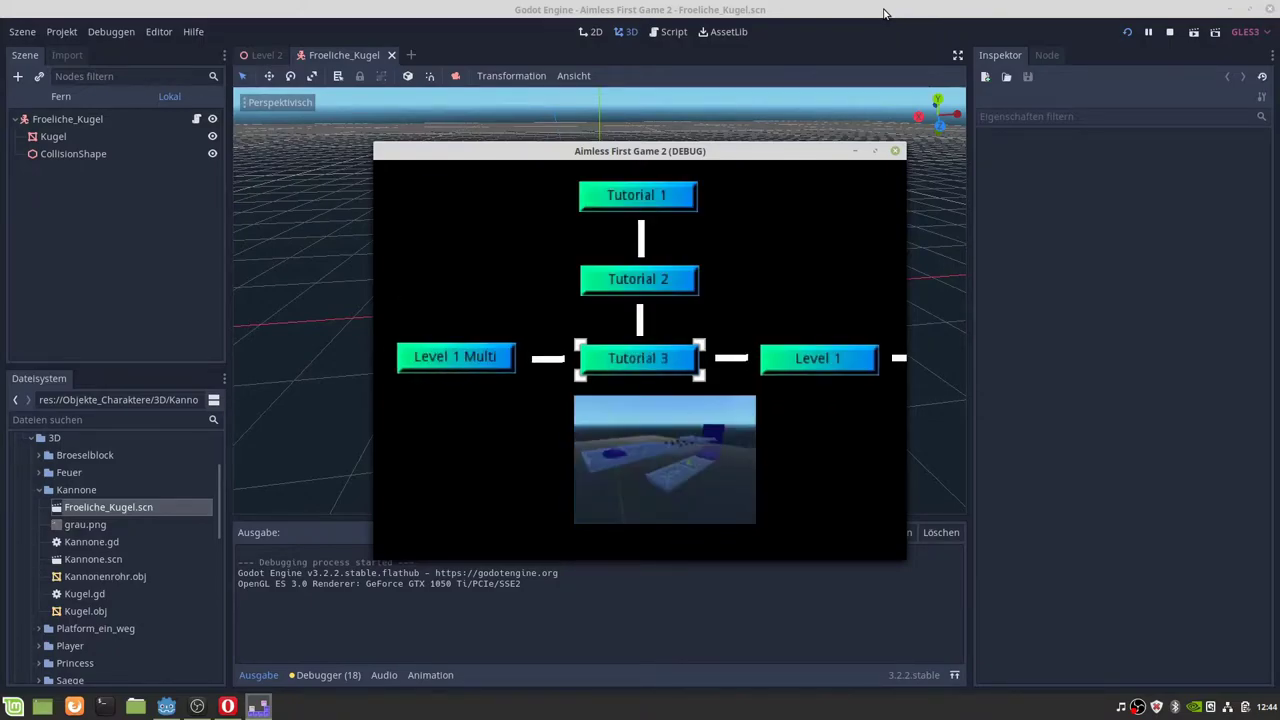
Step: Keep browsing Tutorials 2–3 and Levels 1–2, then open the pause menu with Quit Game highlighted
key("w")
key("w")
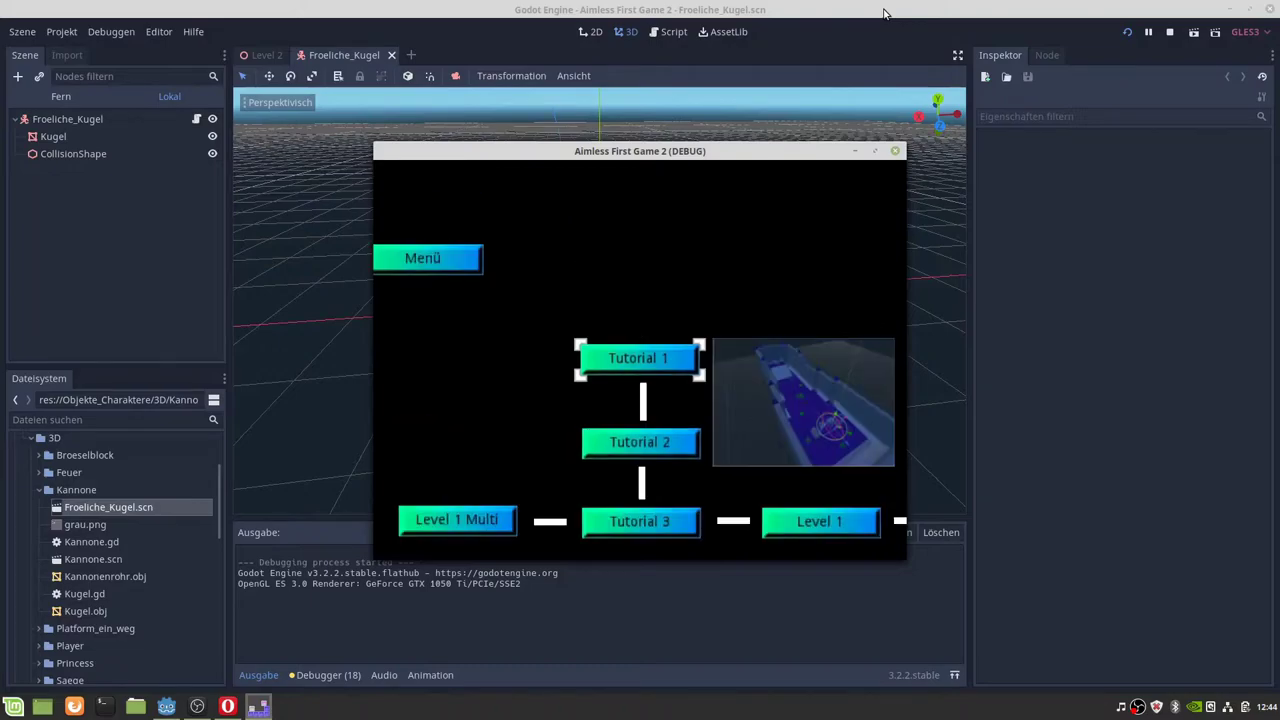
key("s")
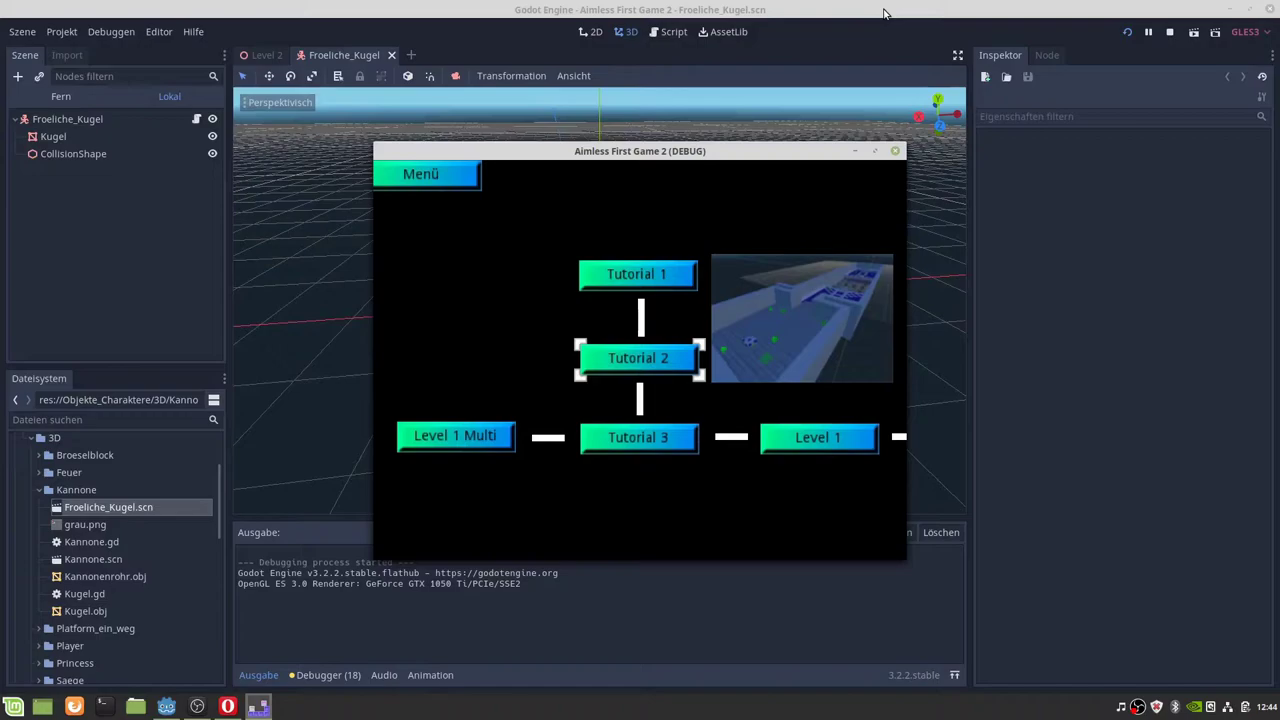
key("s")
key("d")
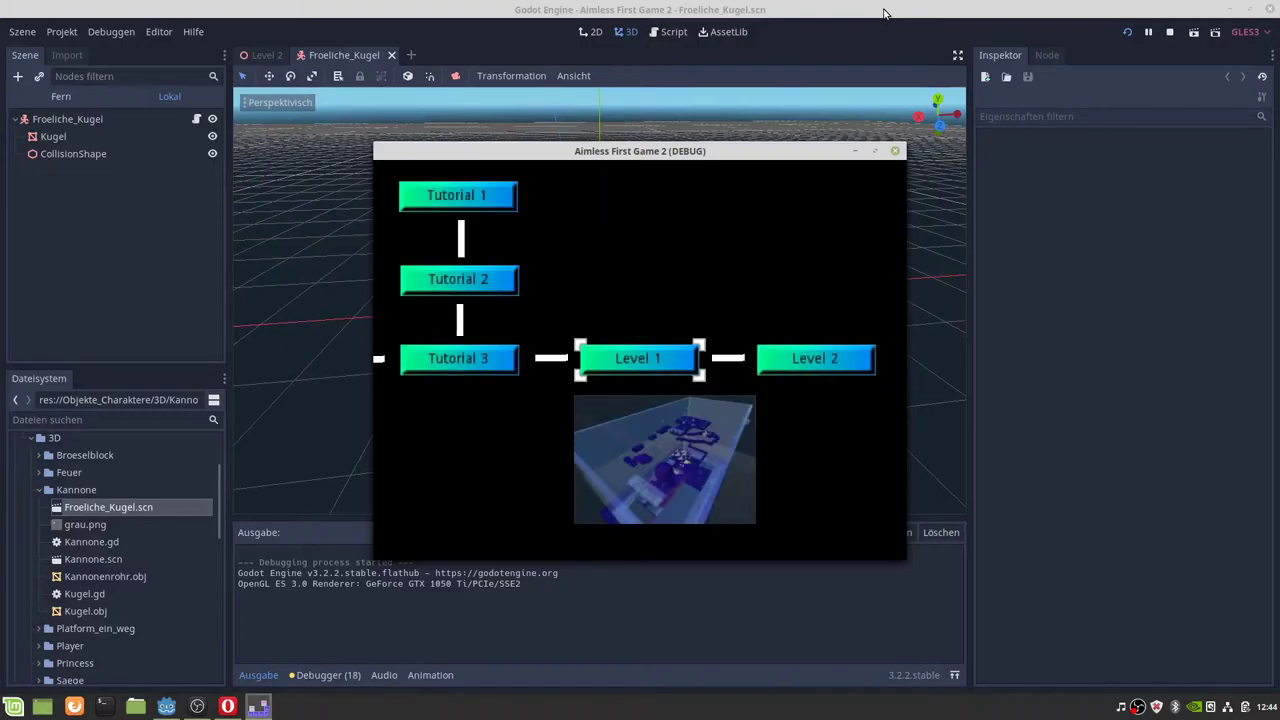
key("d")
key("a")
key("a")
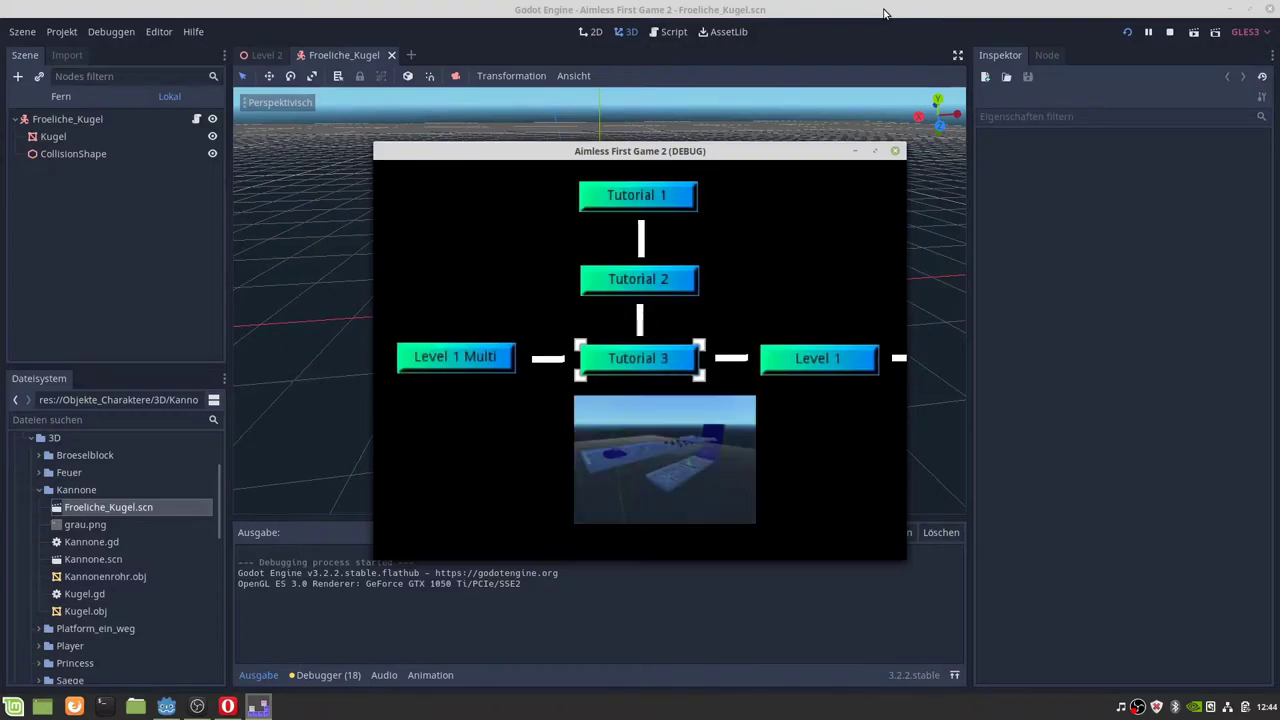
key("w")
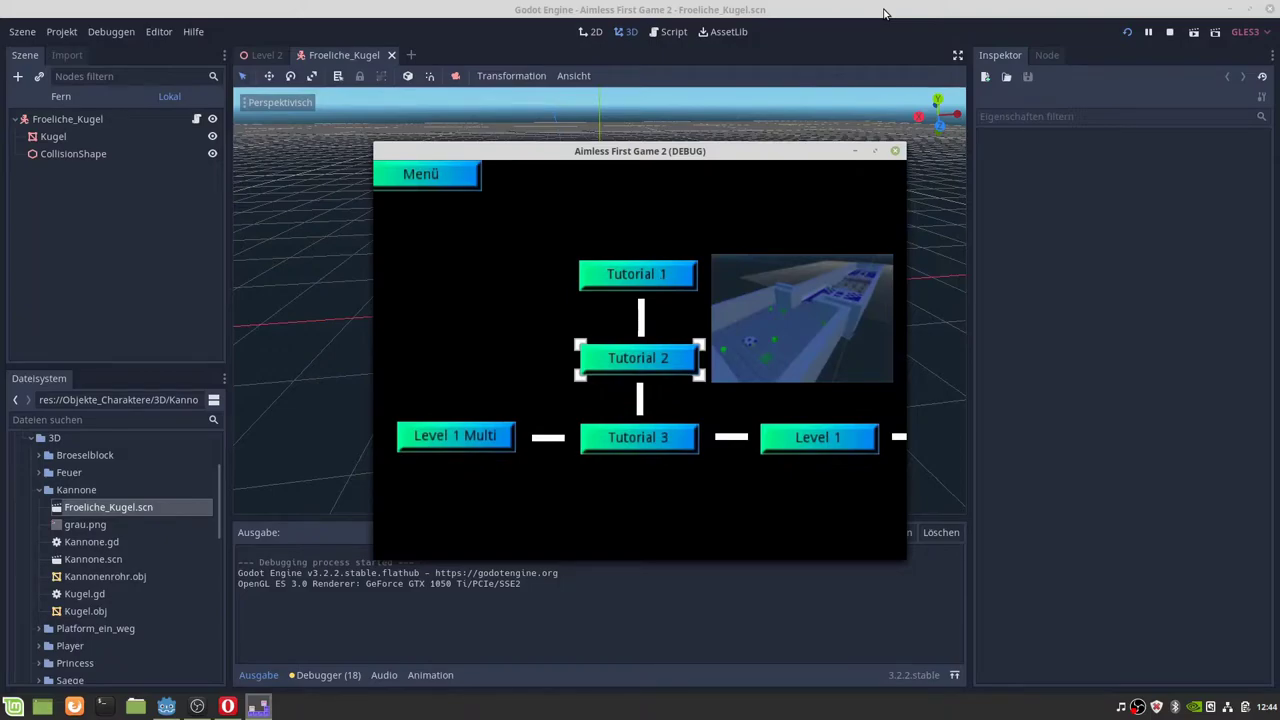
key("Escape")
key("s")
key("s")
key("s")
key("s")
key("s")
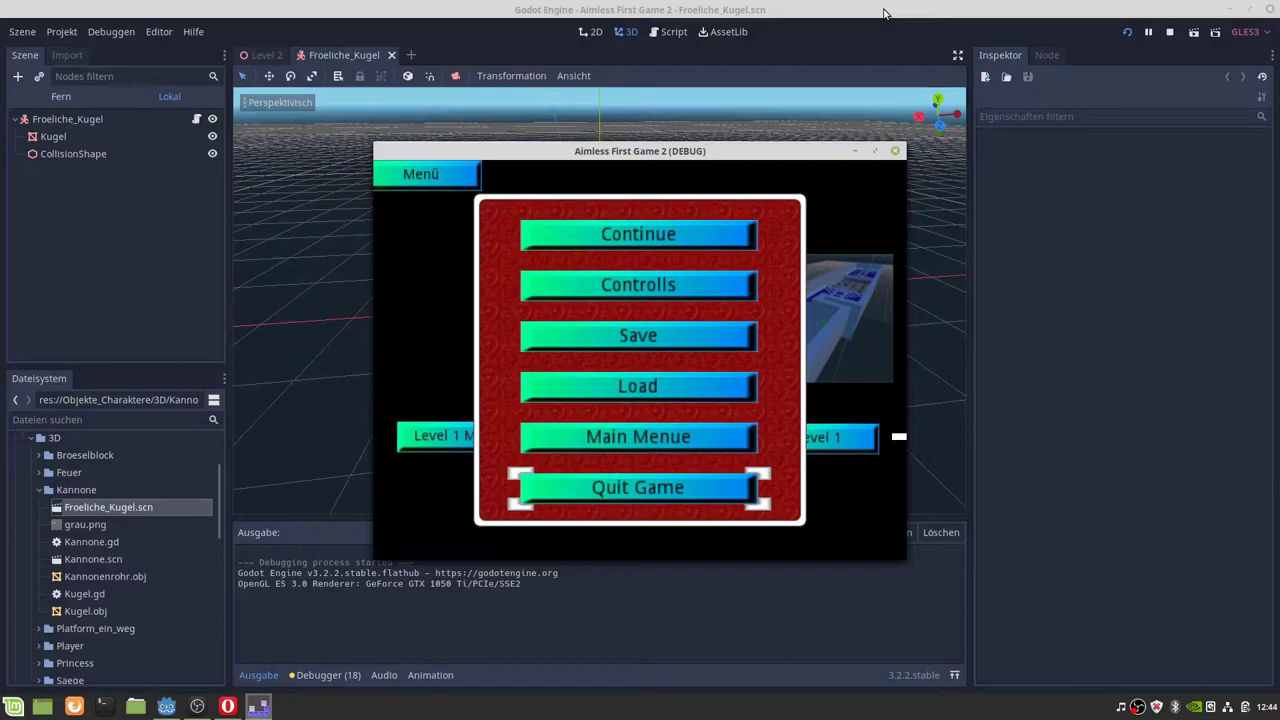
Step: Choose Save in the pause menu and pick a save slot, triggering the Invalid set index 'disabled' error
key("w")
key("w")
key("w")
key("Return")
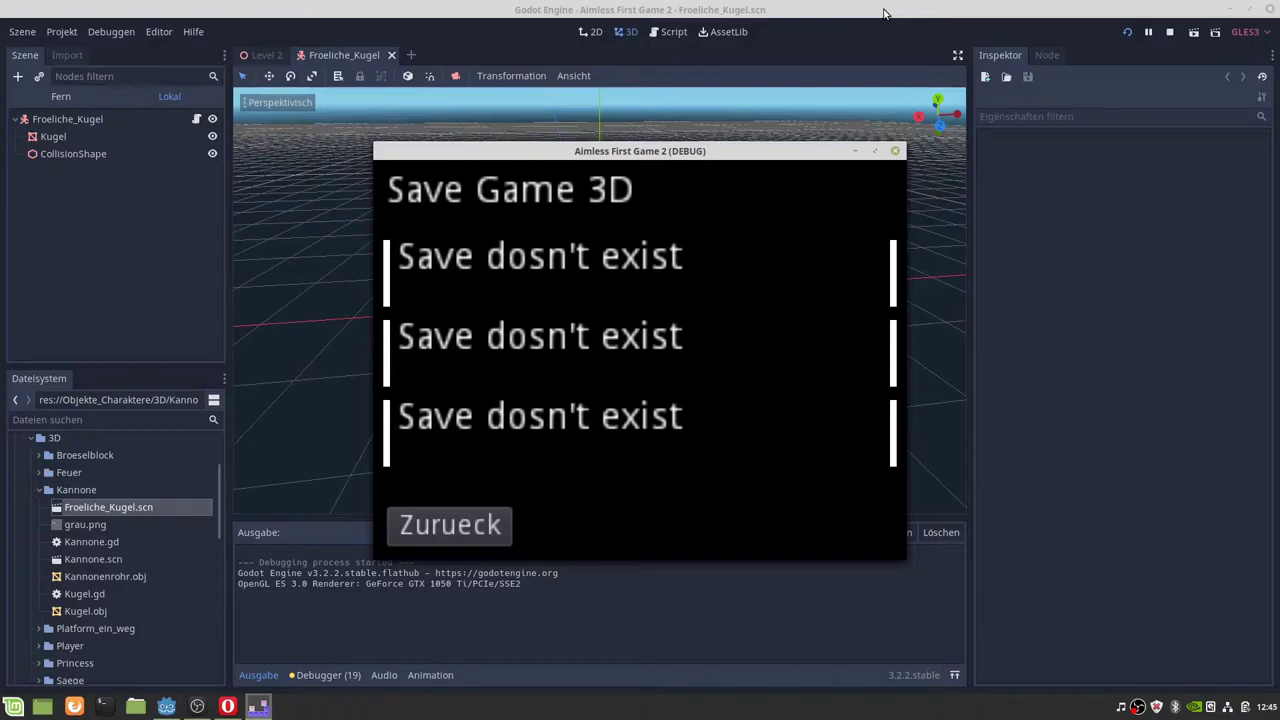
left_click(474, 533)
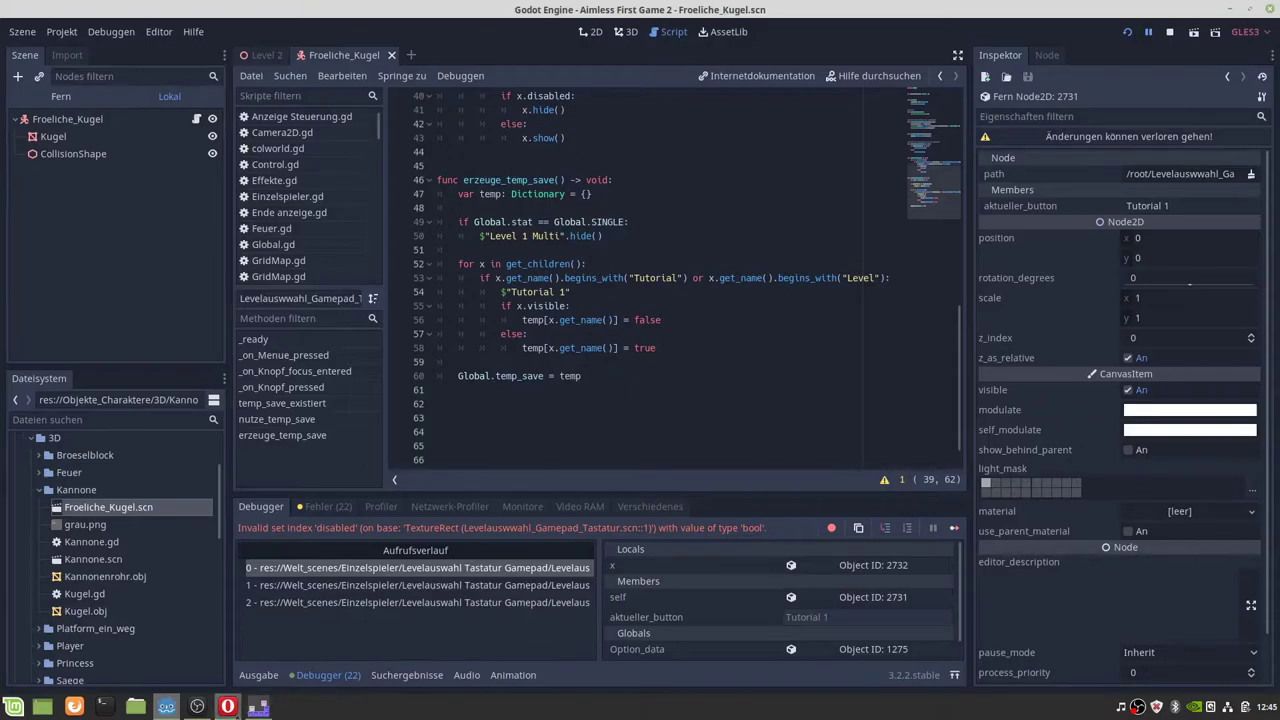
mouse_move(229, 707)
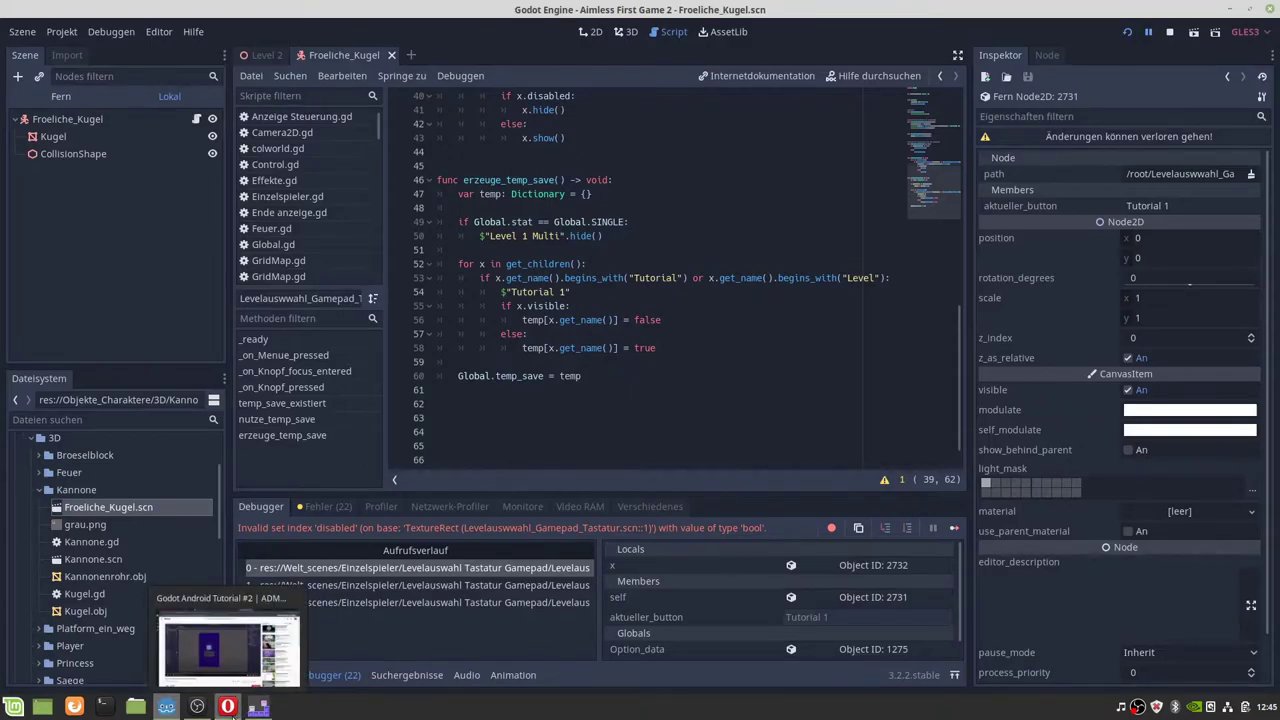
mouse_move(260, 650)
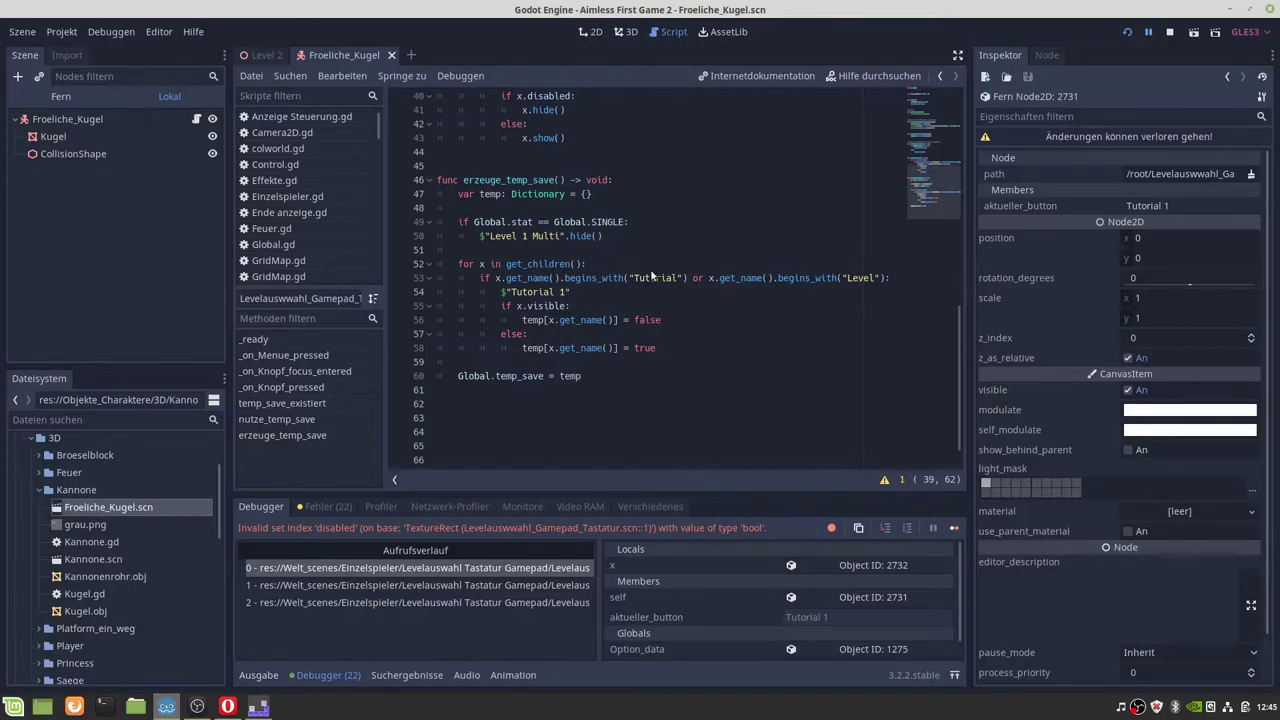
Step: Bring Opera's Godot Android Tutorial #2 YouTube page forward, checking the game window in between
left_click(229, 708)
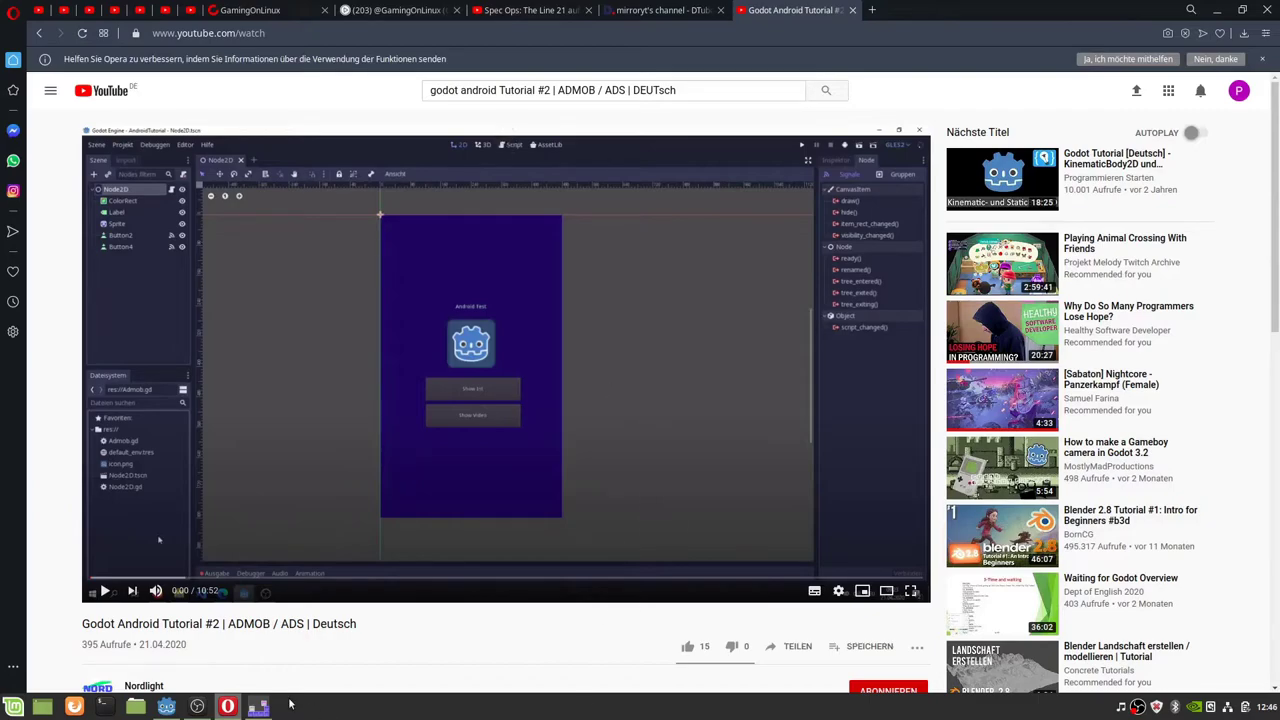
mouse_move(263, 708)
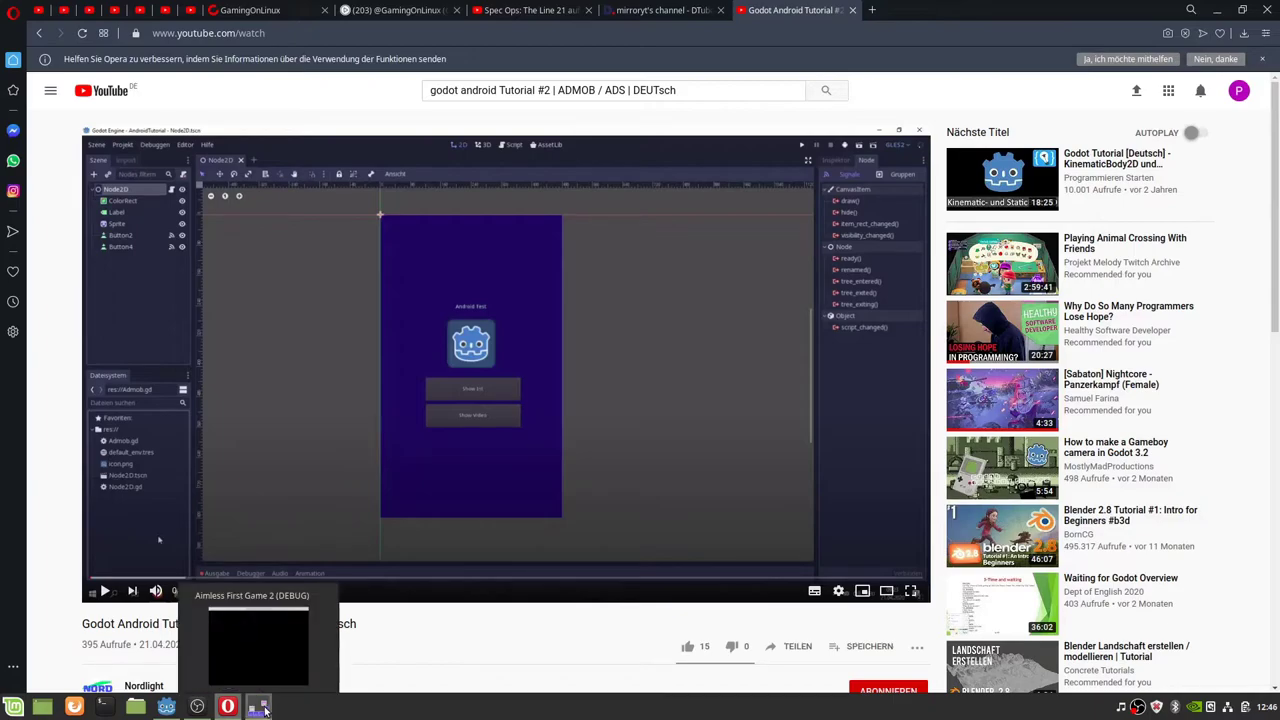
left_click(263, 708)
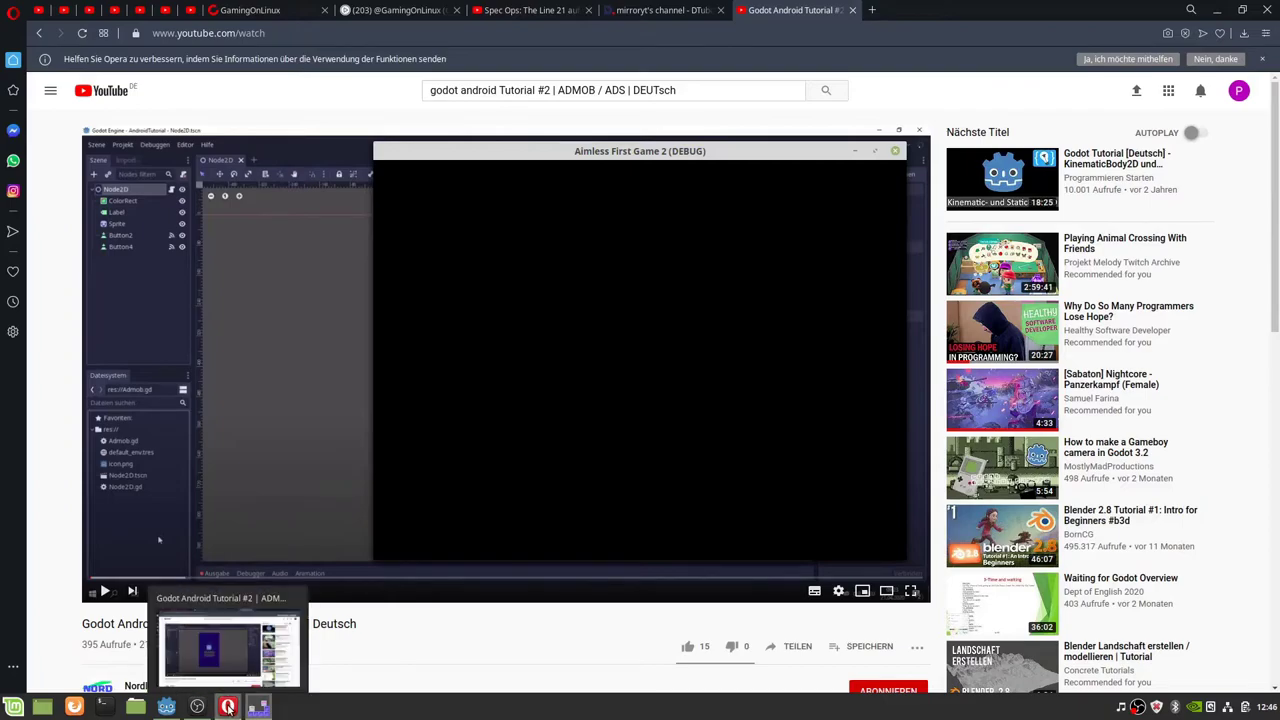
left_click(230, 708)
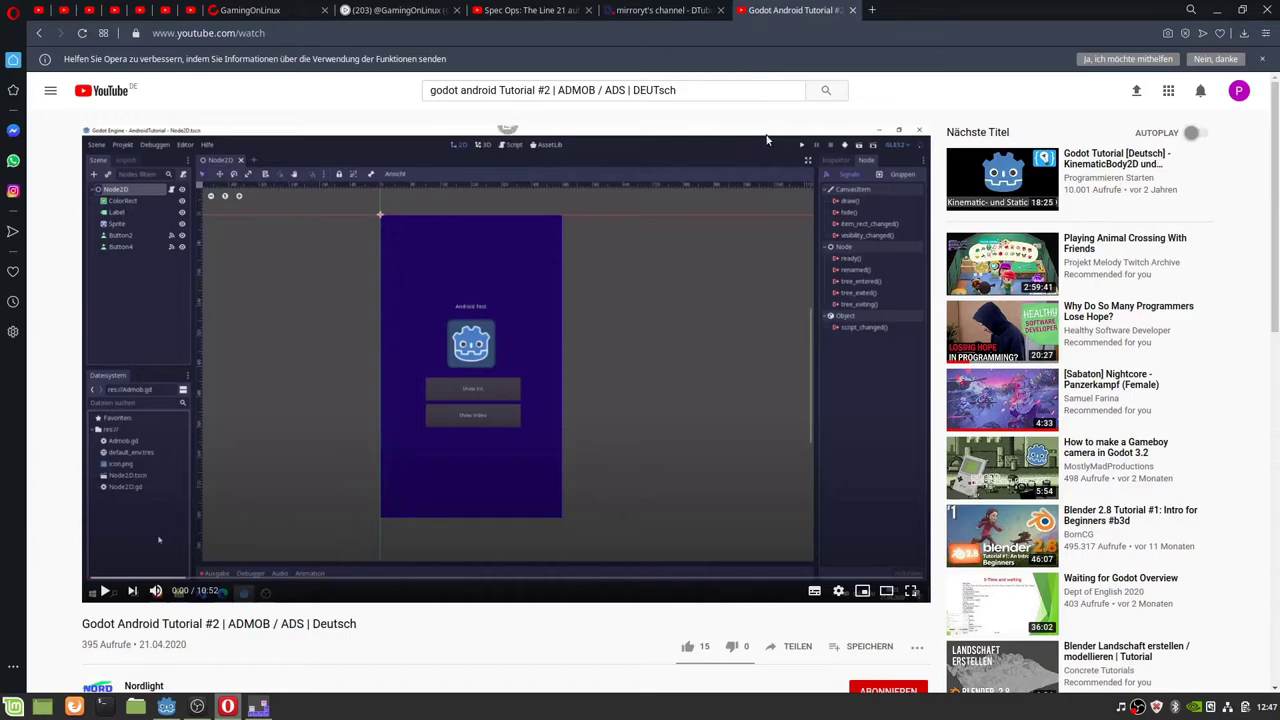
Step: Return to the Godot editor, still halted on the Invalid set index 'disabled' error in the level-select script
left_click(160, 708)
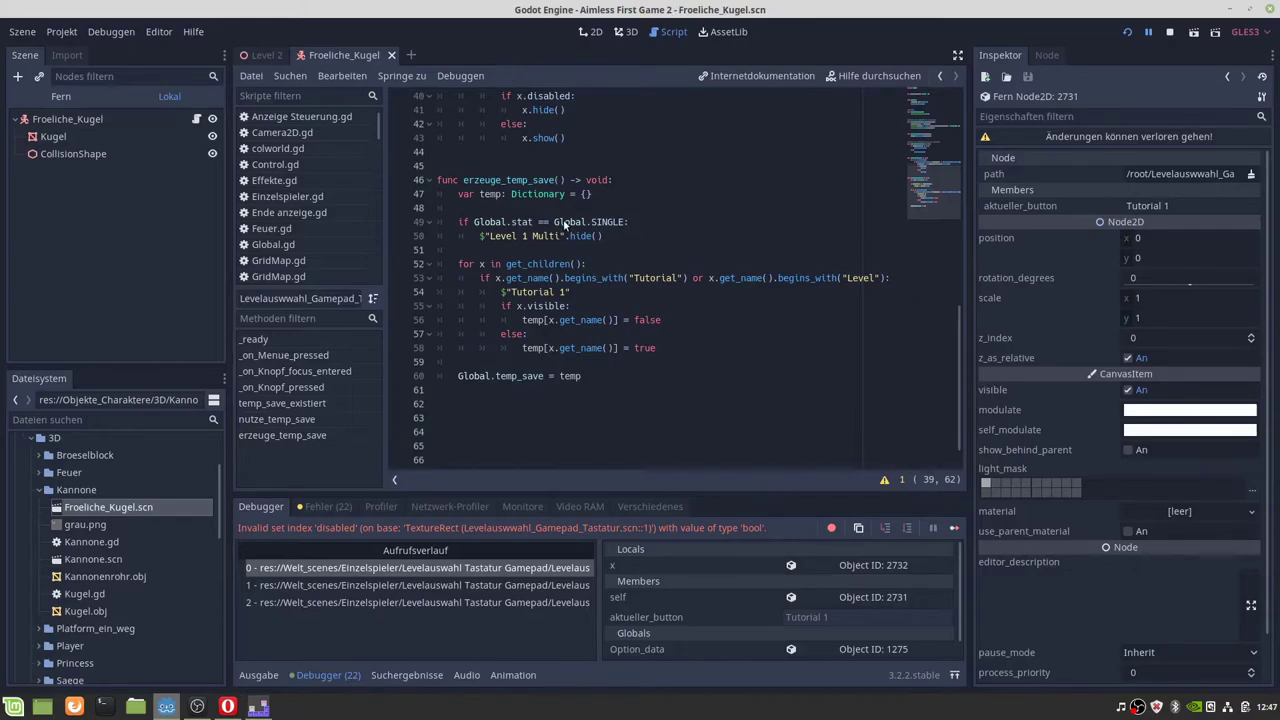
mouse_move(564, 226)
mouse_move(221, 711)
Step: Collapse the Kannone, 2D character objects and Objekte_Charaktere folders in the FileSystem dock
left_click(35, 482)
left_click(36, 490)
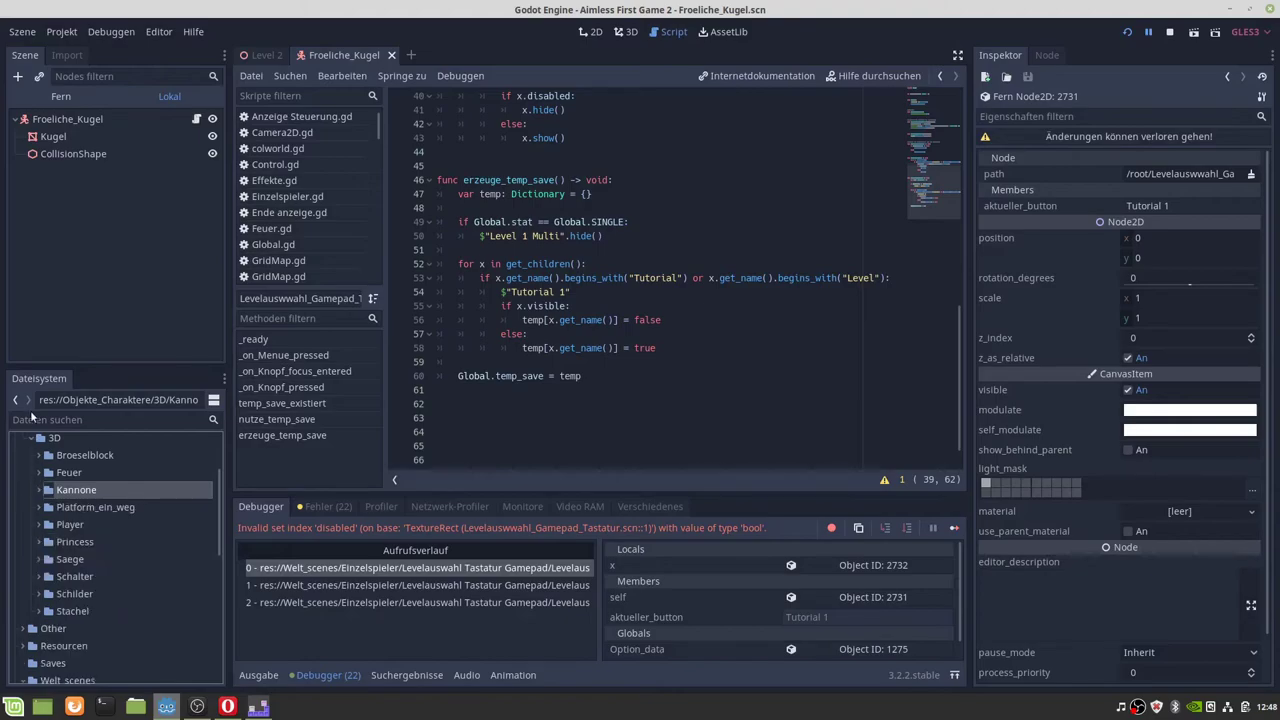
scroll(37, 514, "up", 3)
left_click(33, 482)
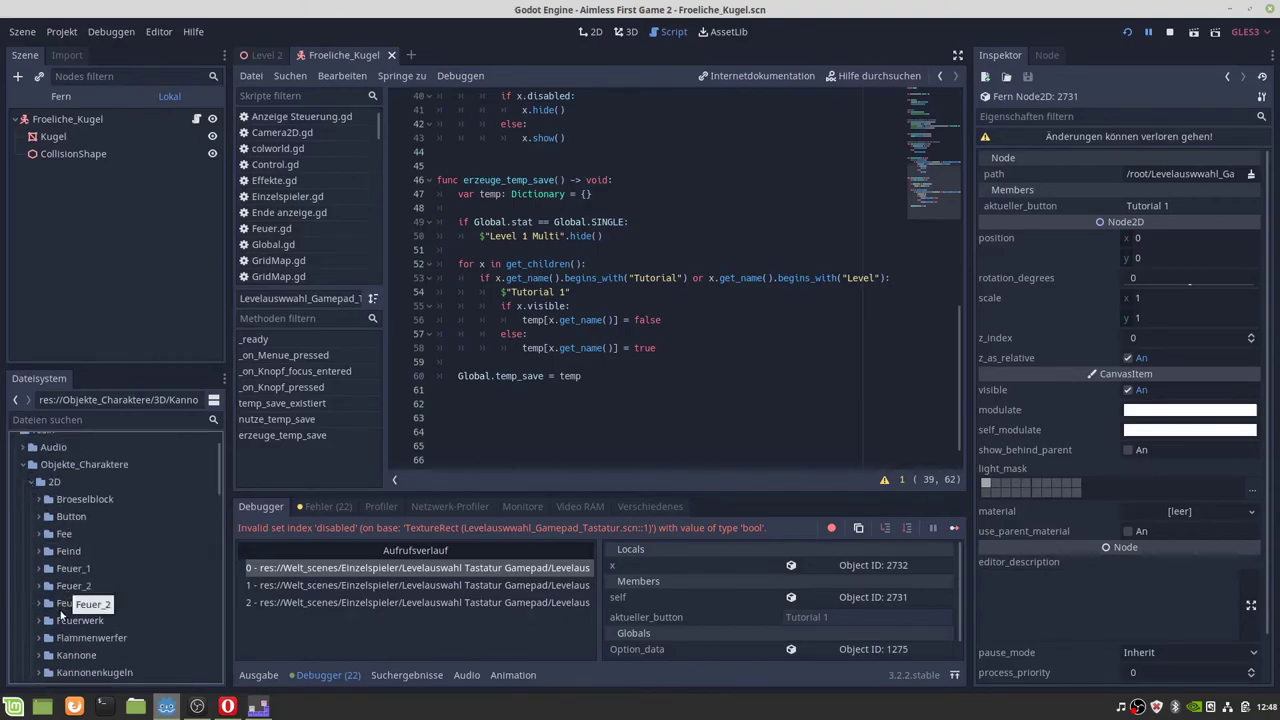
left_click(32, 482)
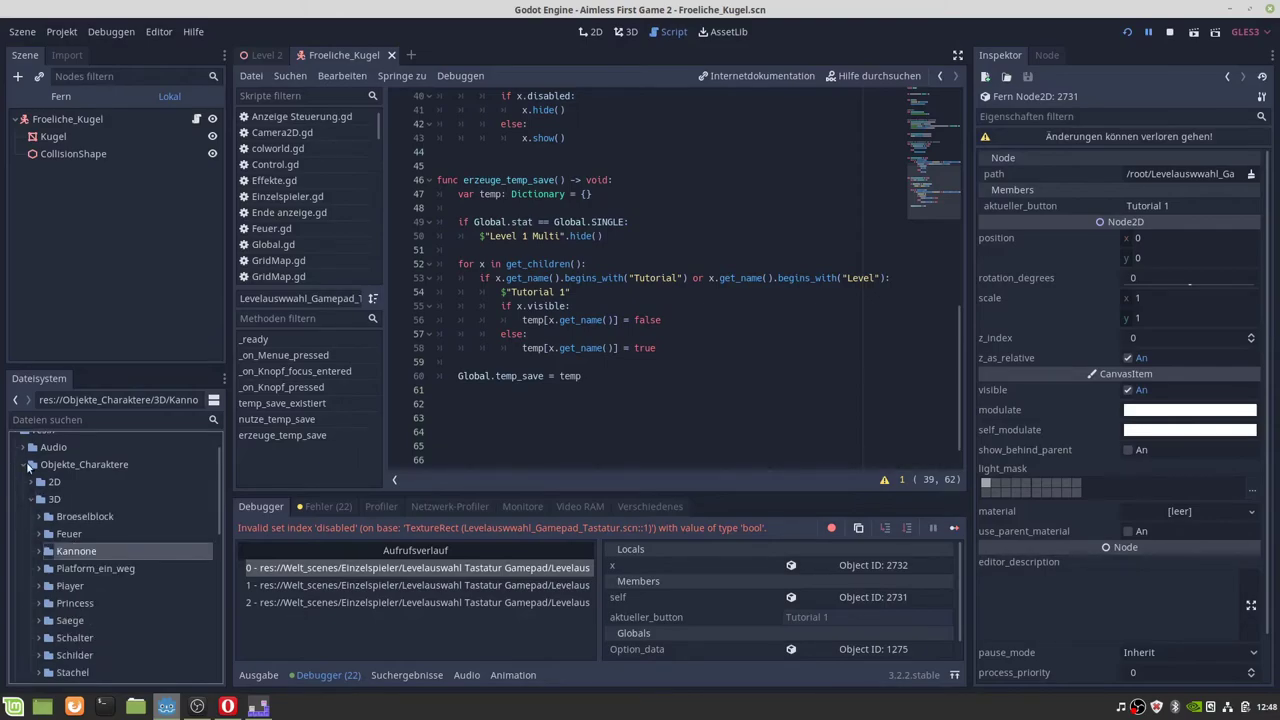
left_click(29, 465)
left_click(23, 465)
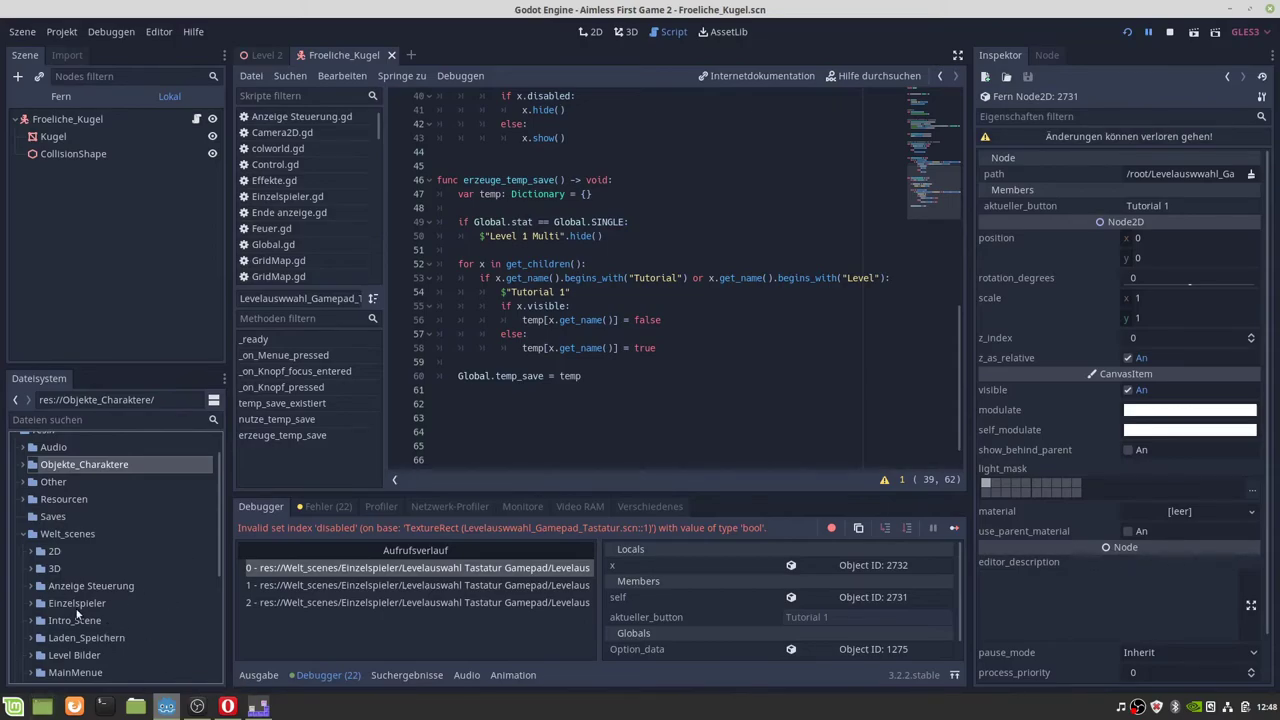
Step: Expand Welt_scenes > 2D > Level 3 and select Level 3.scn
scroll(80, 612, "down", 1)
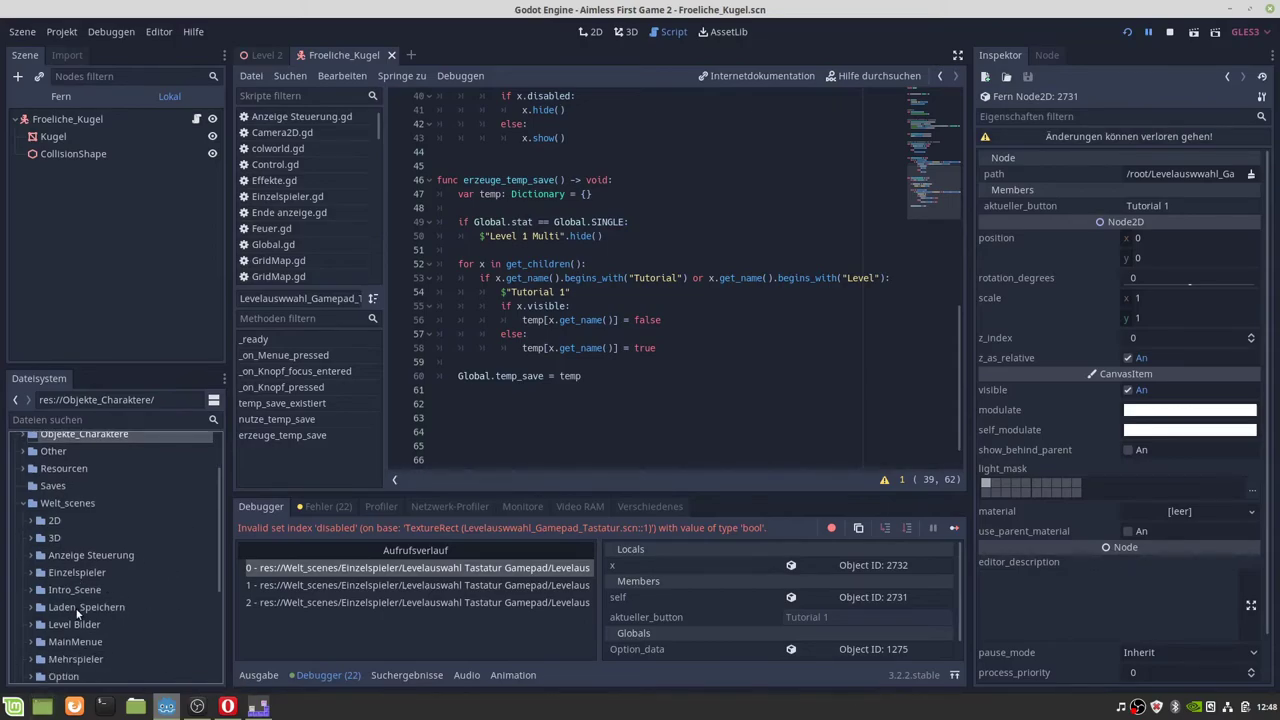
left_click(28, 521)
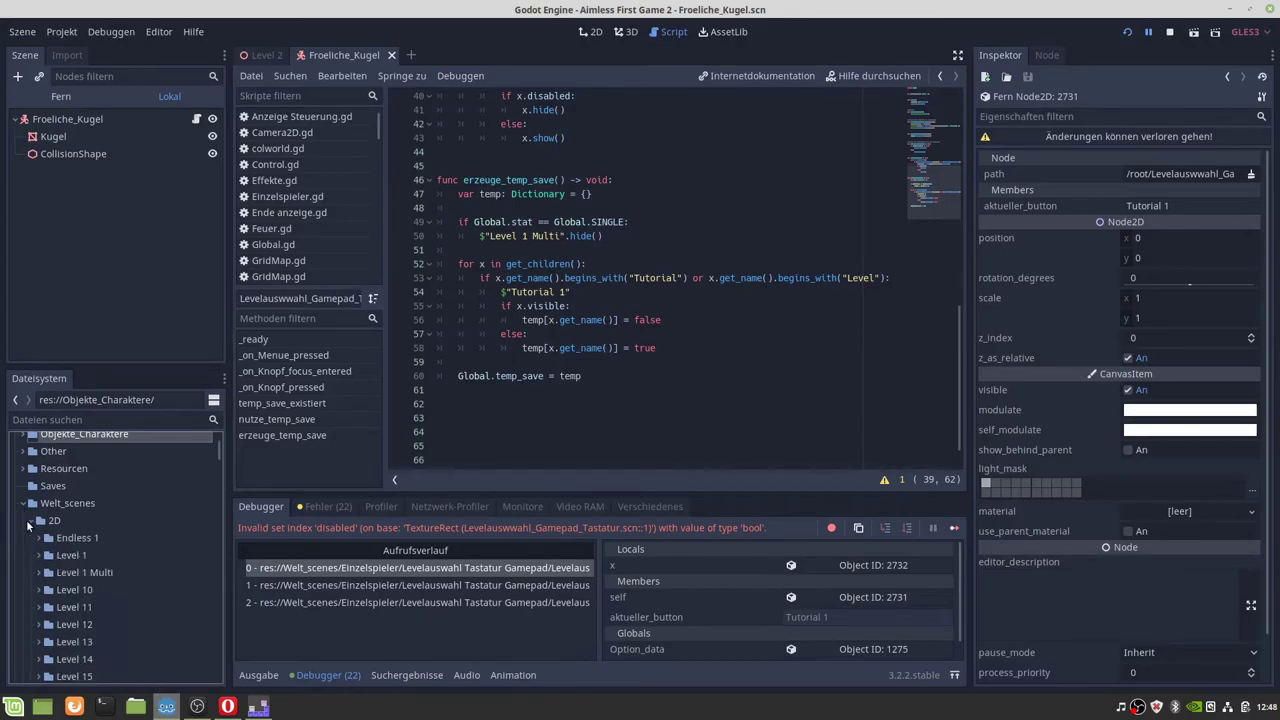
scroll(79, 600, "down", 5)
scroll(79, 600, "down", 1)
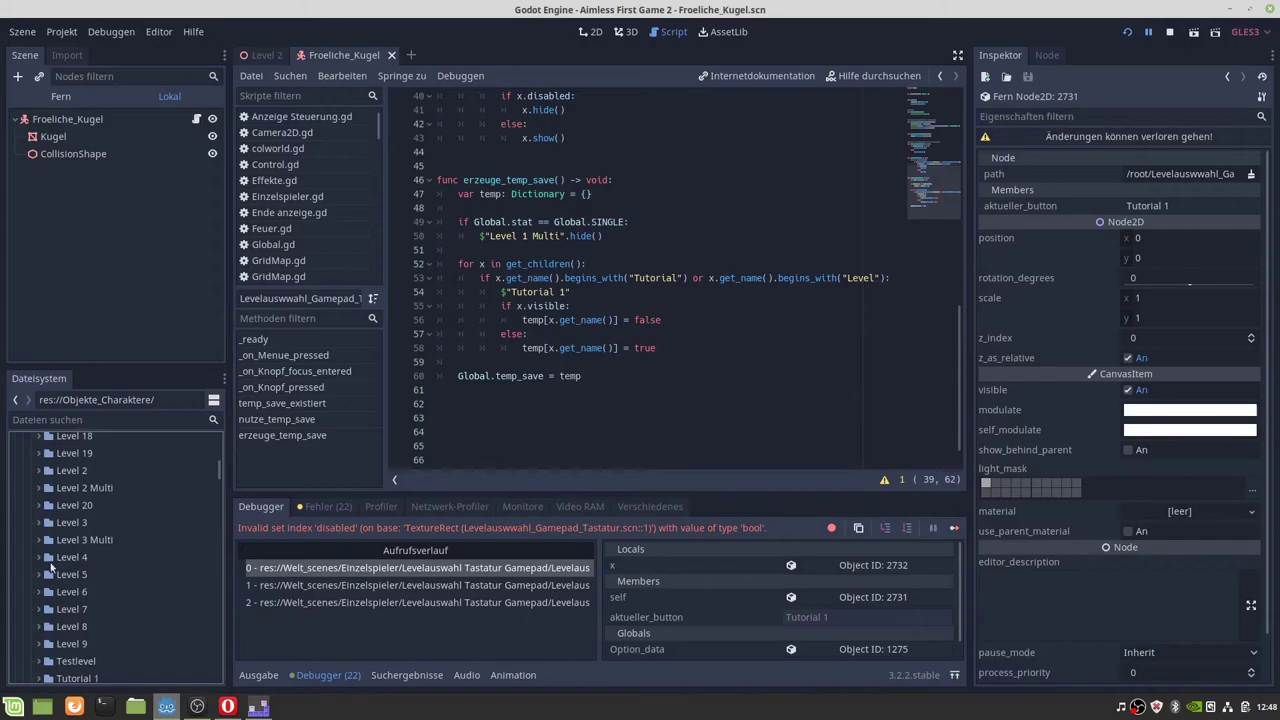
left_click(38, 522)
left_click(101, 563)
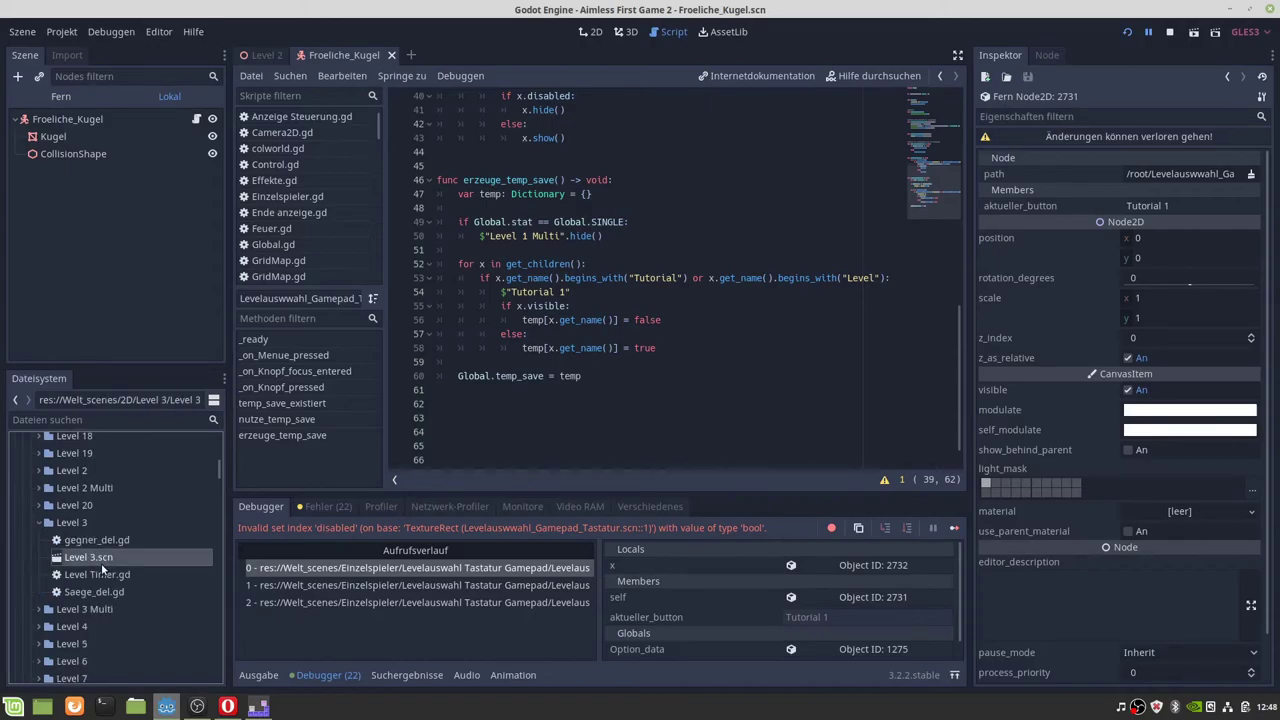
Step: Open Level 3.scn in the 2D workspace and zoom out over its level layout
double_click(101, 563)
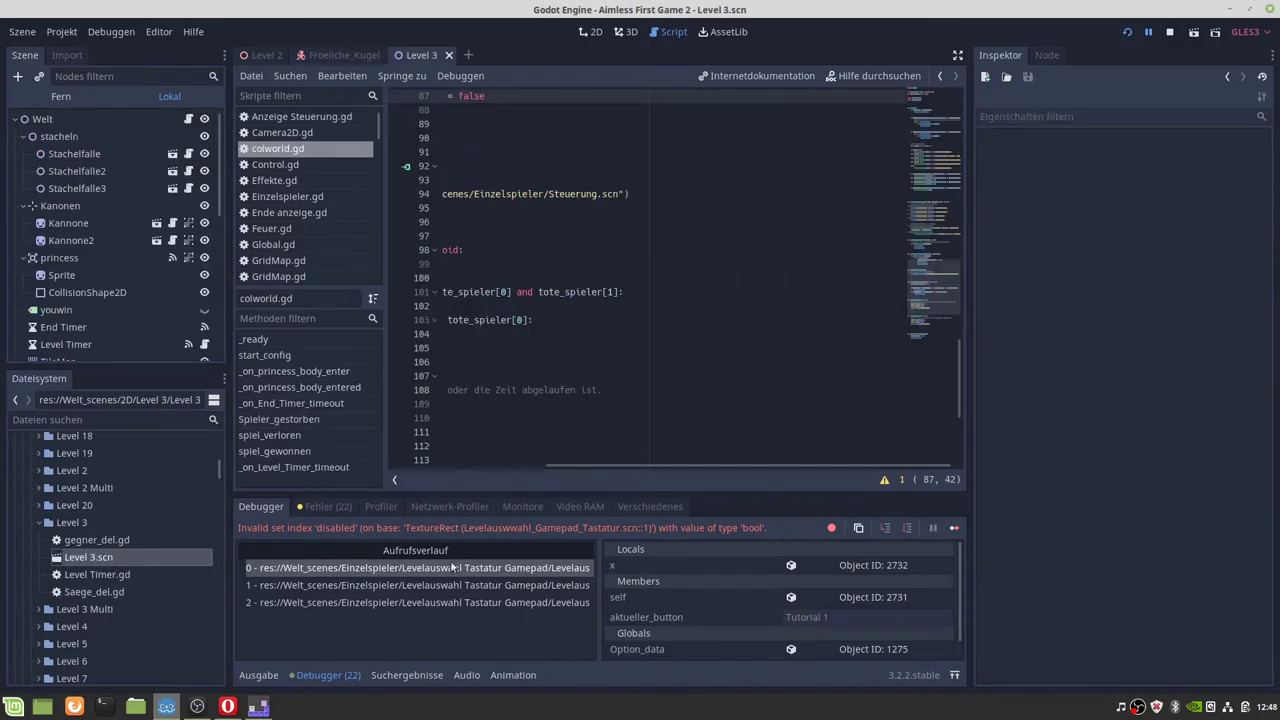
left_click(596, 32)
scroll(305, 274, "down", 2)
scroll(305, 274, "down", 3)
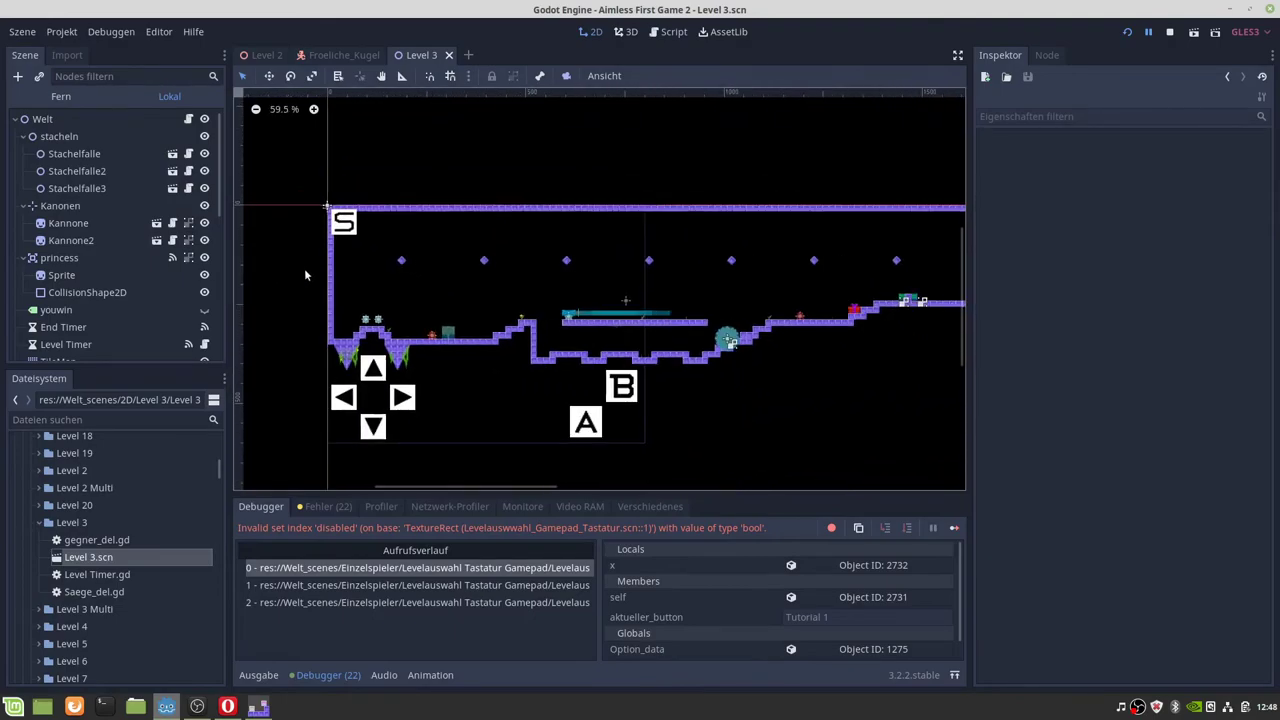